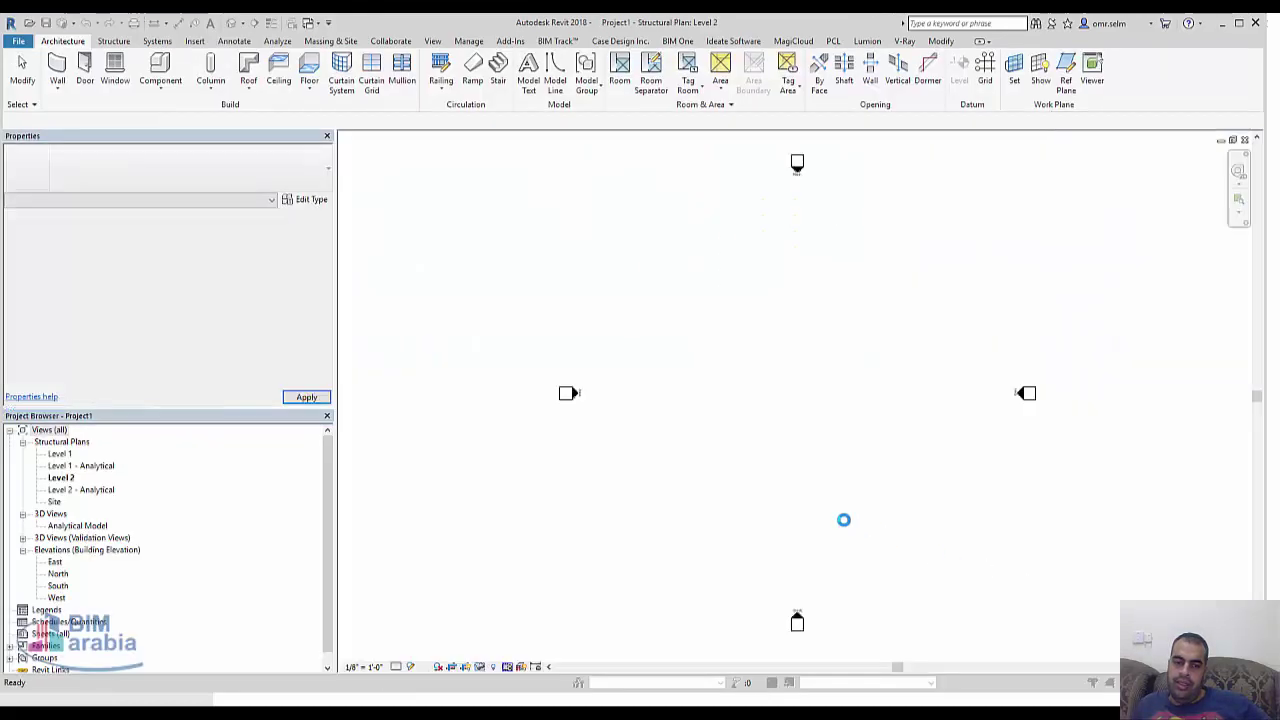
Step: Open the East elevation and select Level 2, then cancel an attempted rotation
double_click(56, 562)
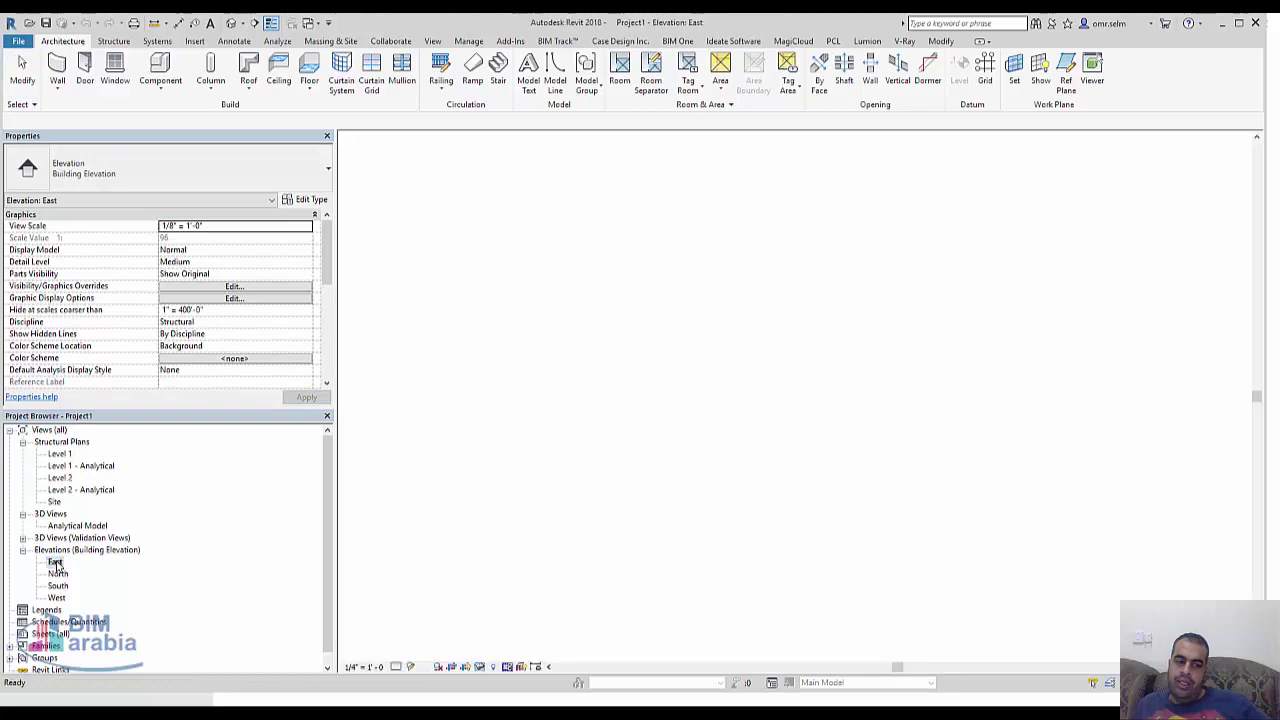
drag(950, 258, 850, 412)
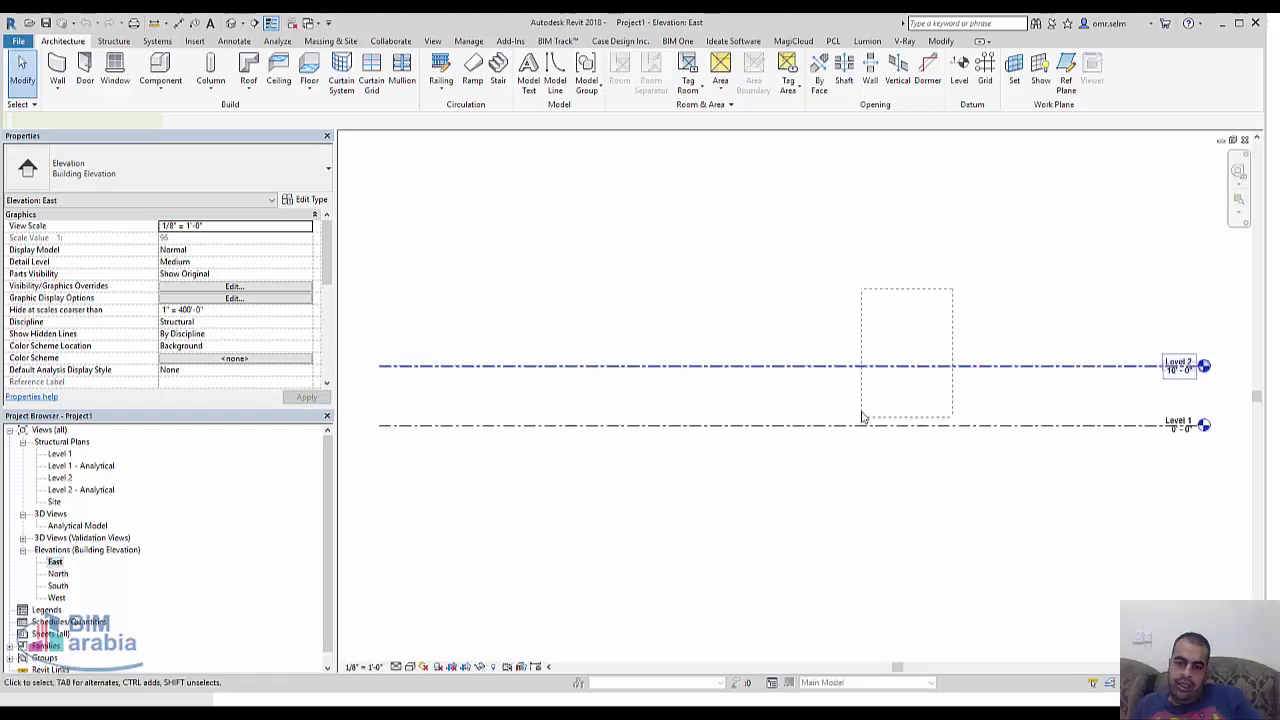
key(r)
key(o)
click(890, 428)
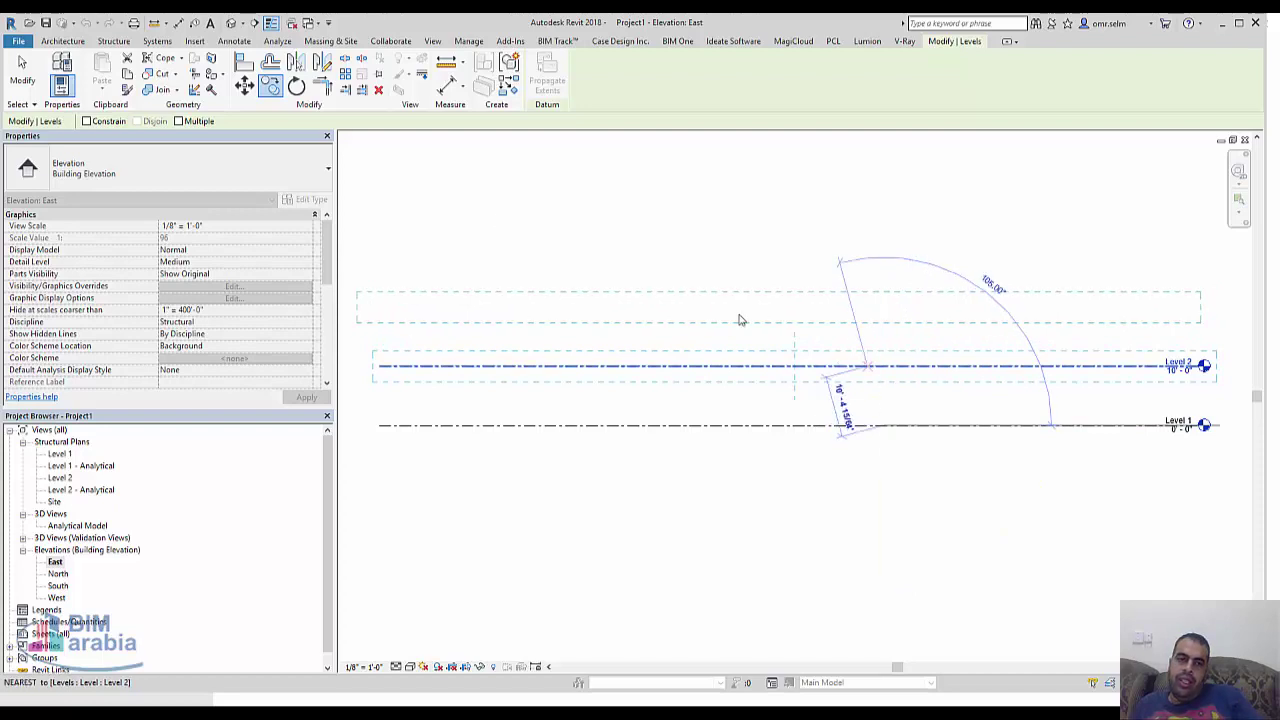
key(Escape)
Step: Draw Levels 3, 4 and 5 above Level 2 at 21'-0", 35'-0" and 48'-0"
click(61, 43)
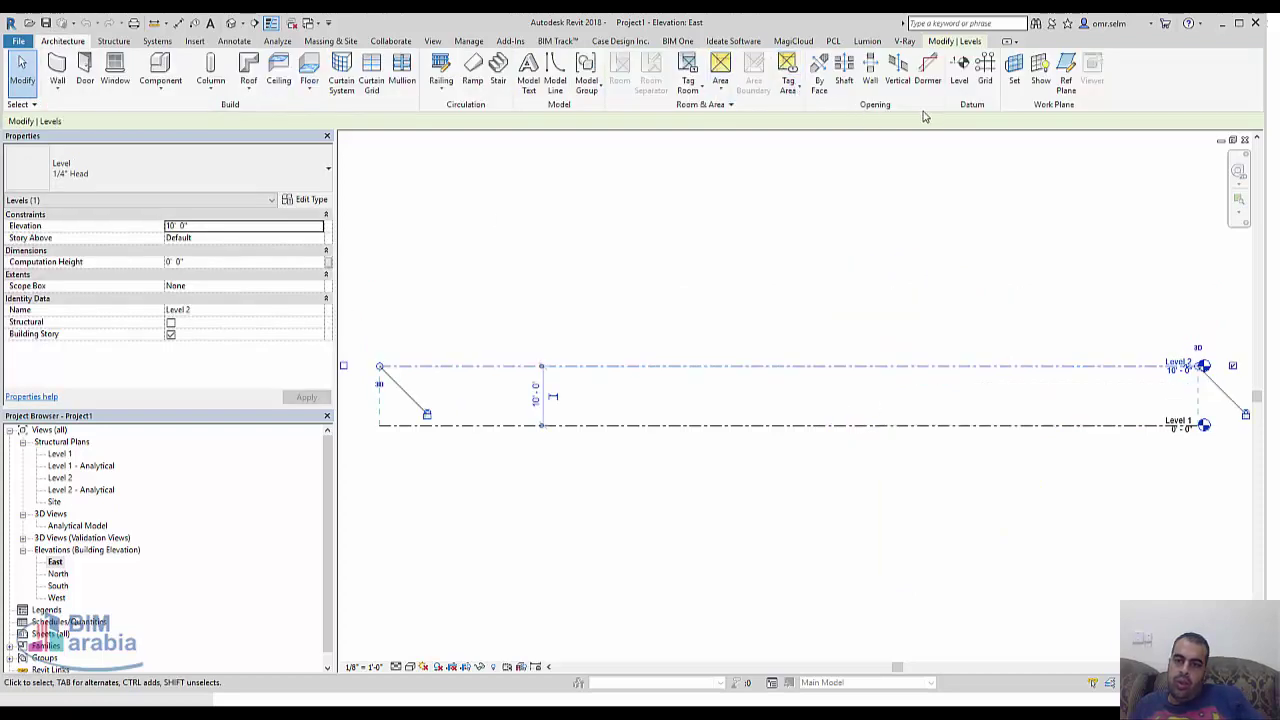
click(959, 68)
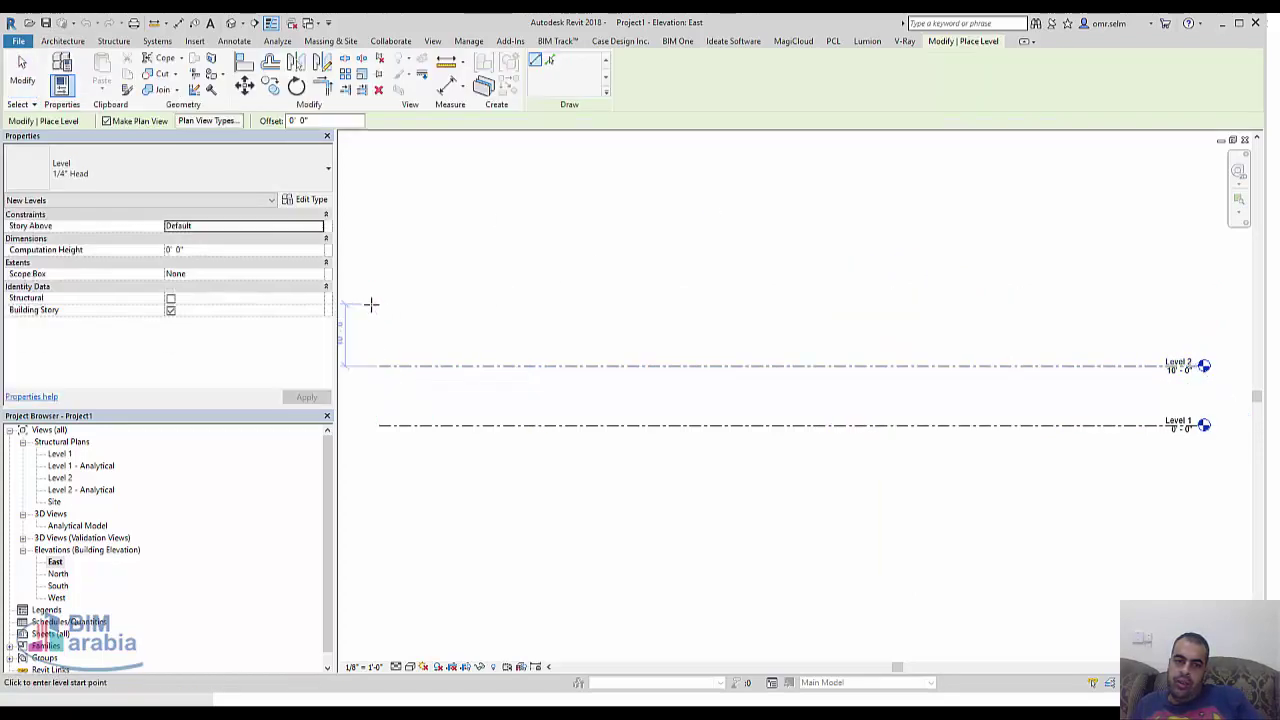
click(379, 300)
click(1198, 300)
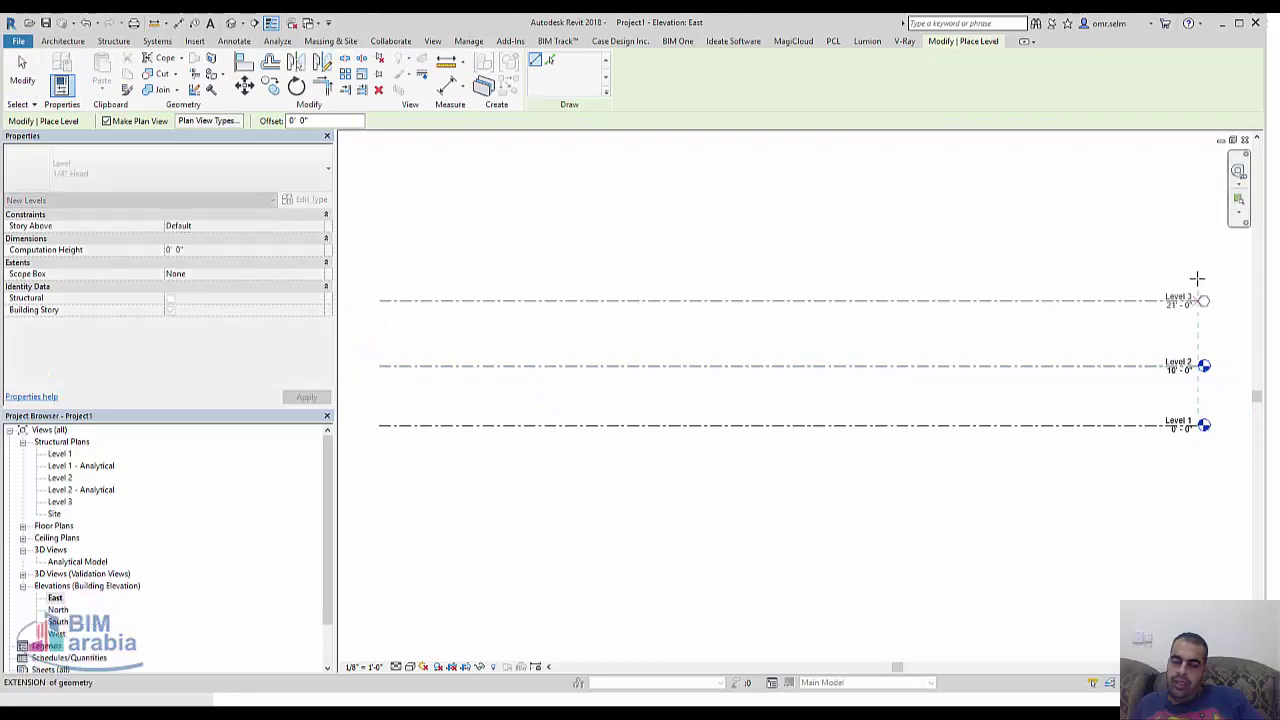
click(379, 217)
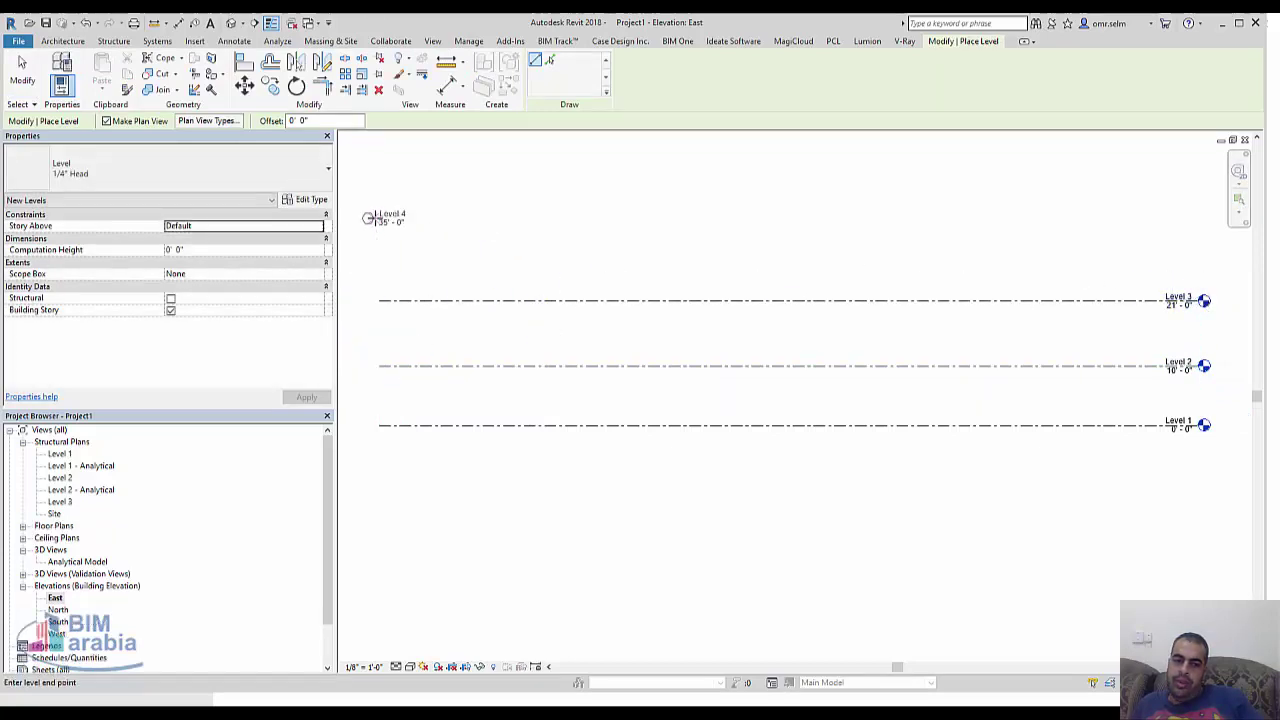
click(1202, 242)
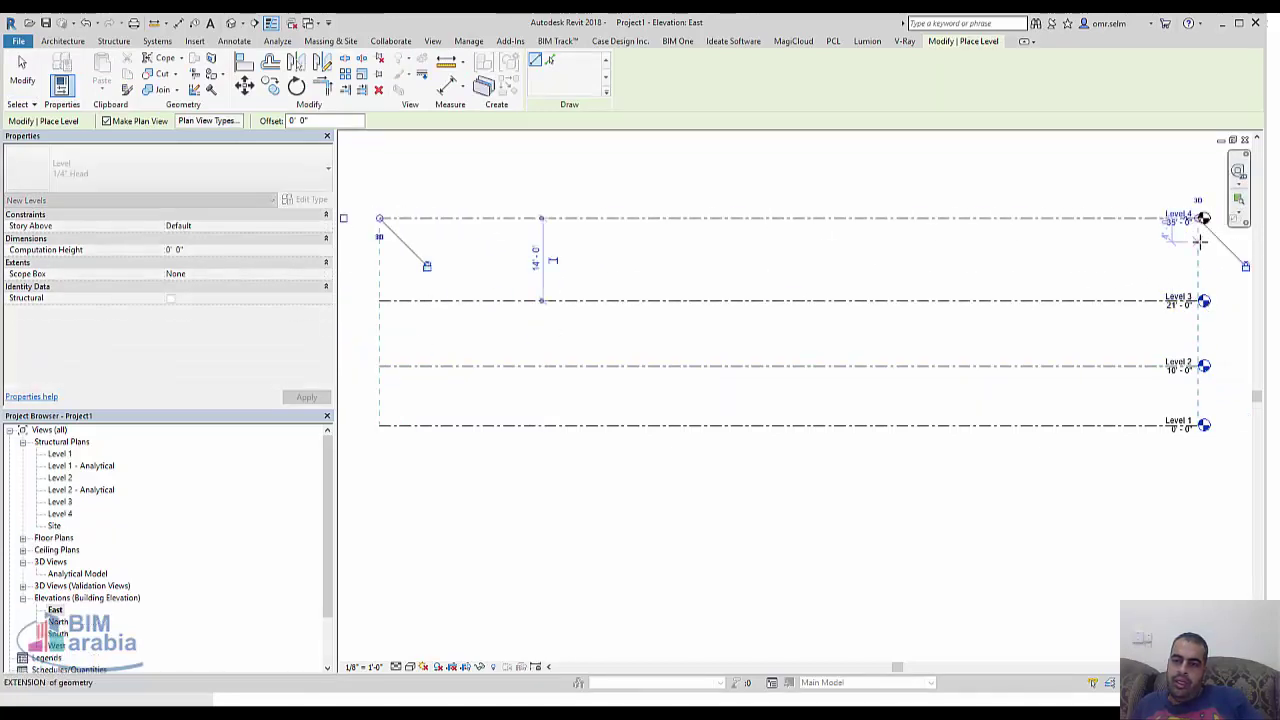
click(379, 150)
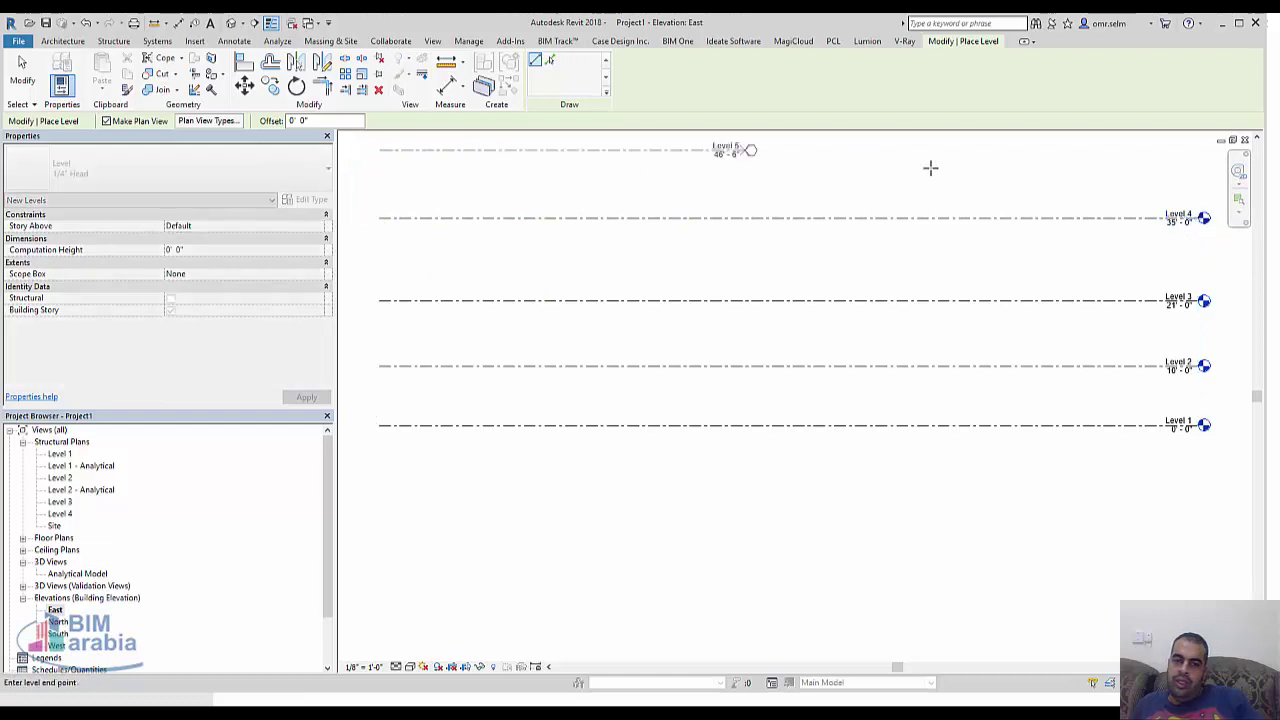
click(1198, 162)
key(Escape)
key(Escape)
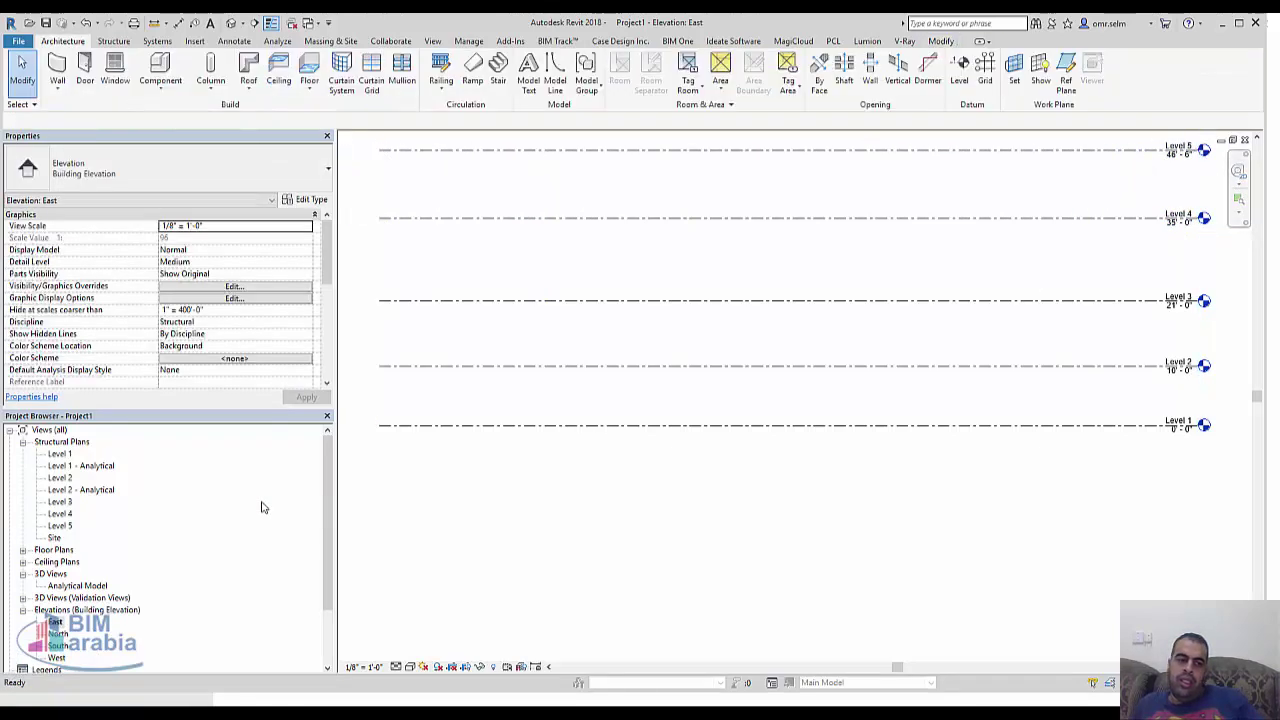
Step: On the Level 1 plan, draw vertical grid line 1
double_click(60, 453)
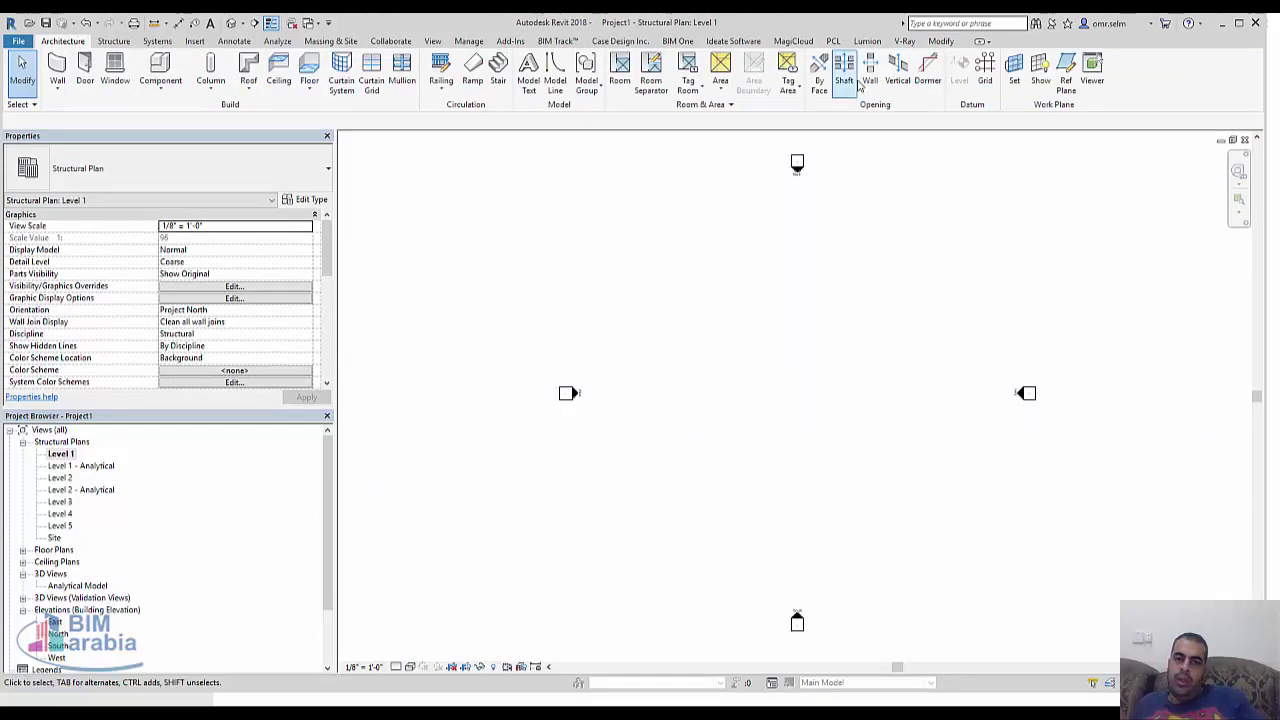
click(985, 80)
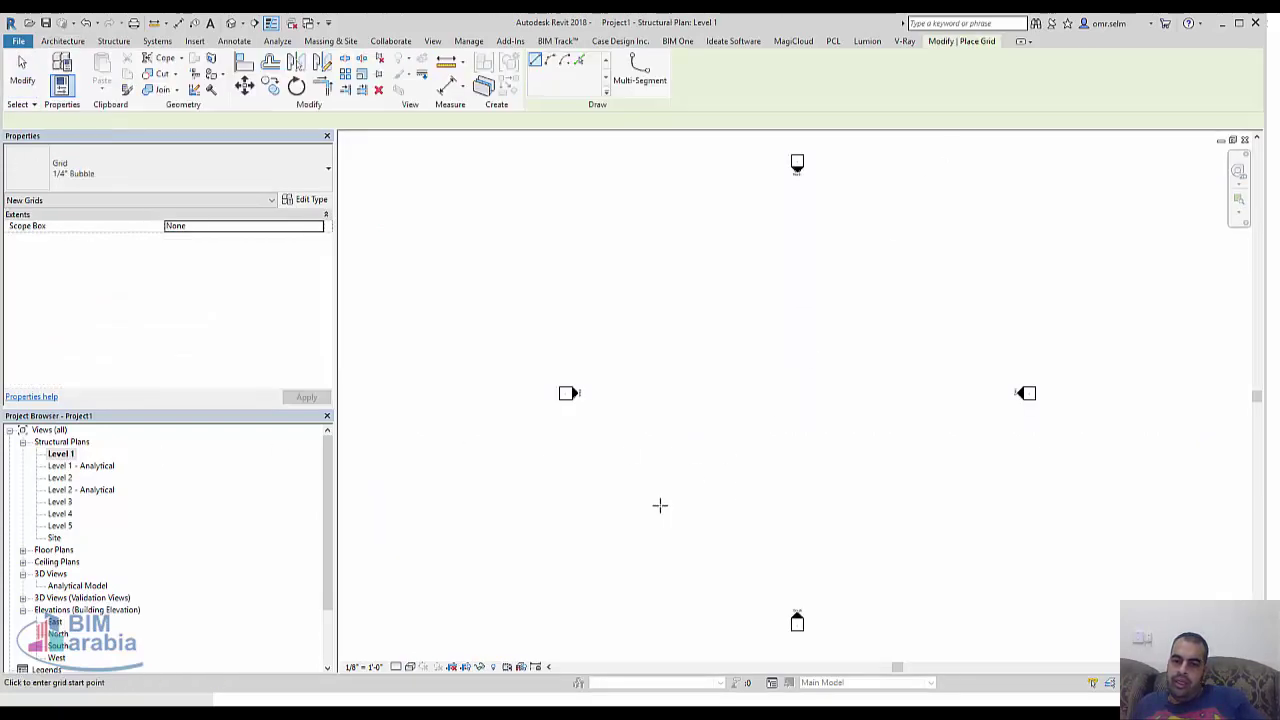
click(654, 601)
click(654, 210)
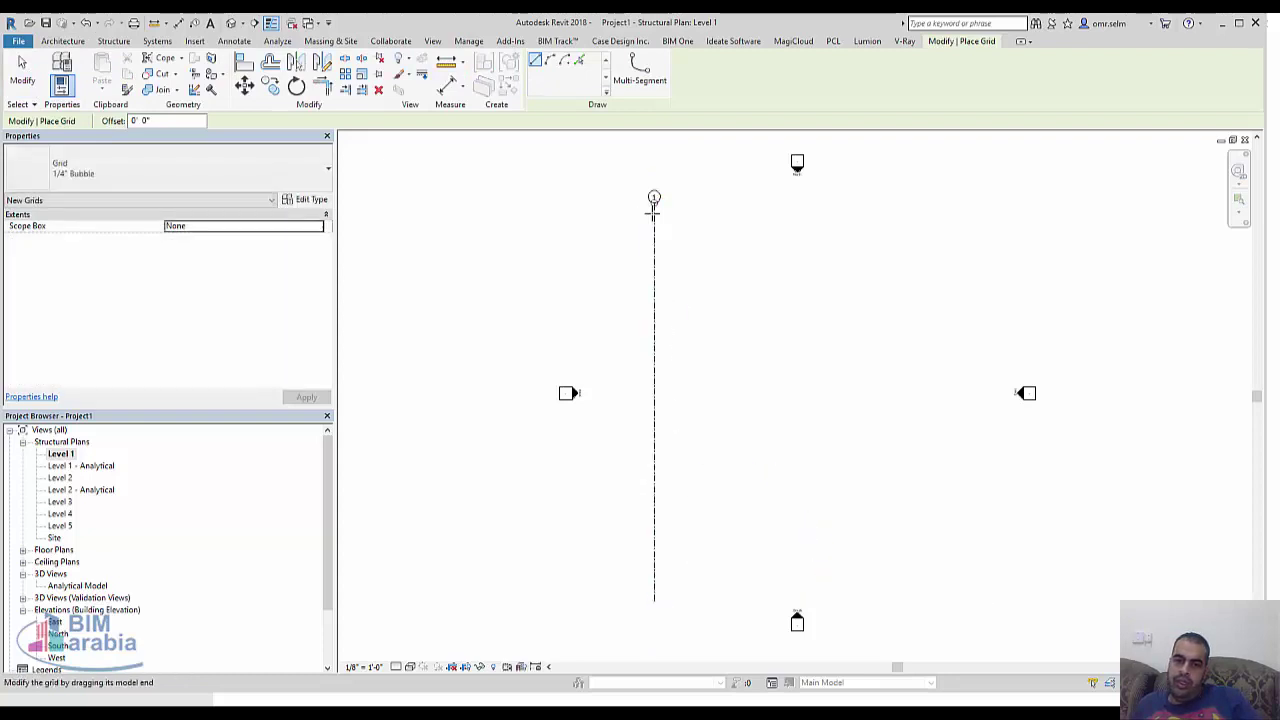
key(Escape)
key(Escape)
Step: Copy grid 1 with Move/Copy to create grids 2–5 spaced 24'-0" apart
click(656, 262)
key(m)
key(v)
click(664, 277)
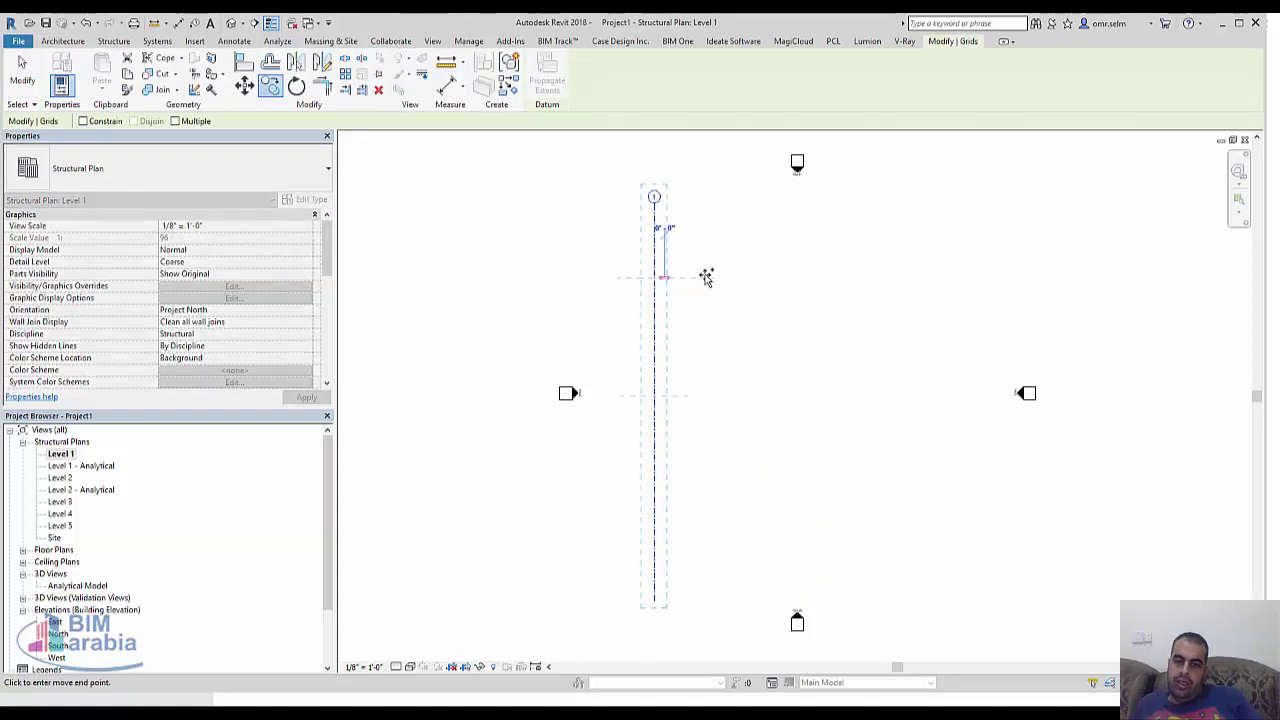
click(736, 283)
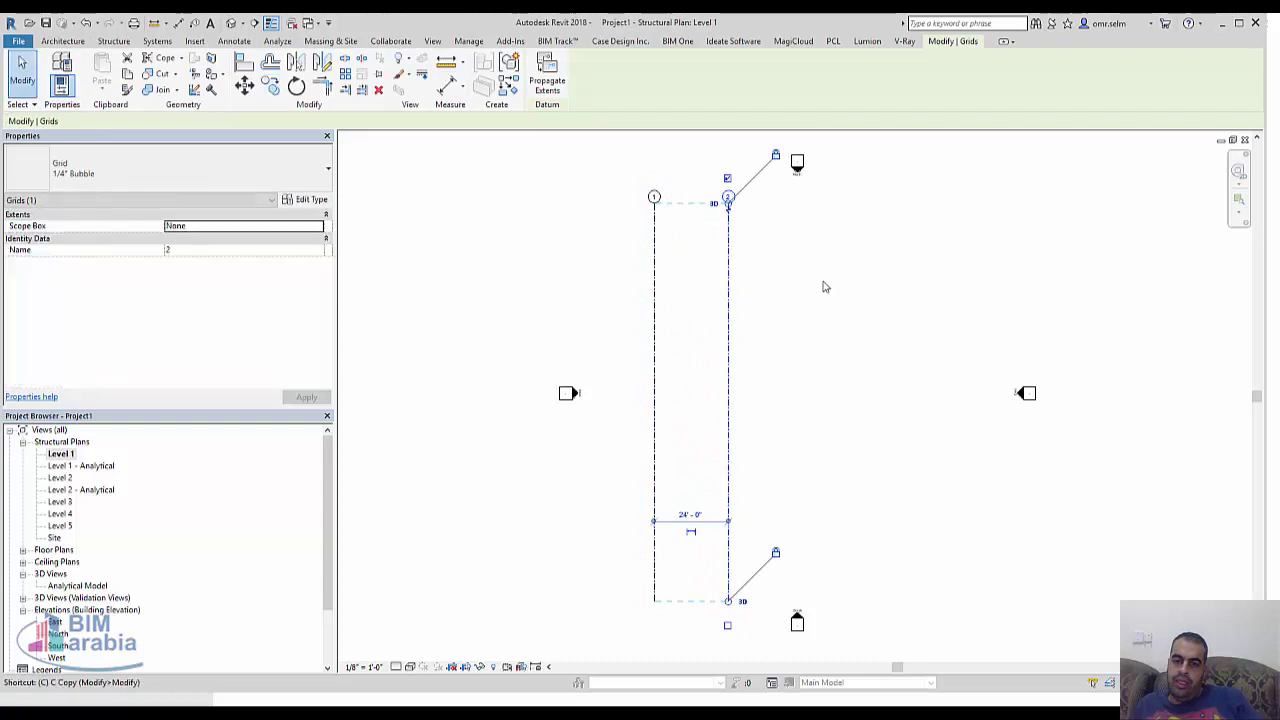
key(m)
key(v)
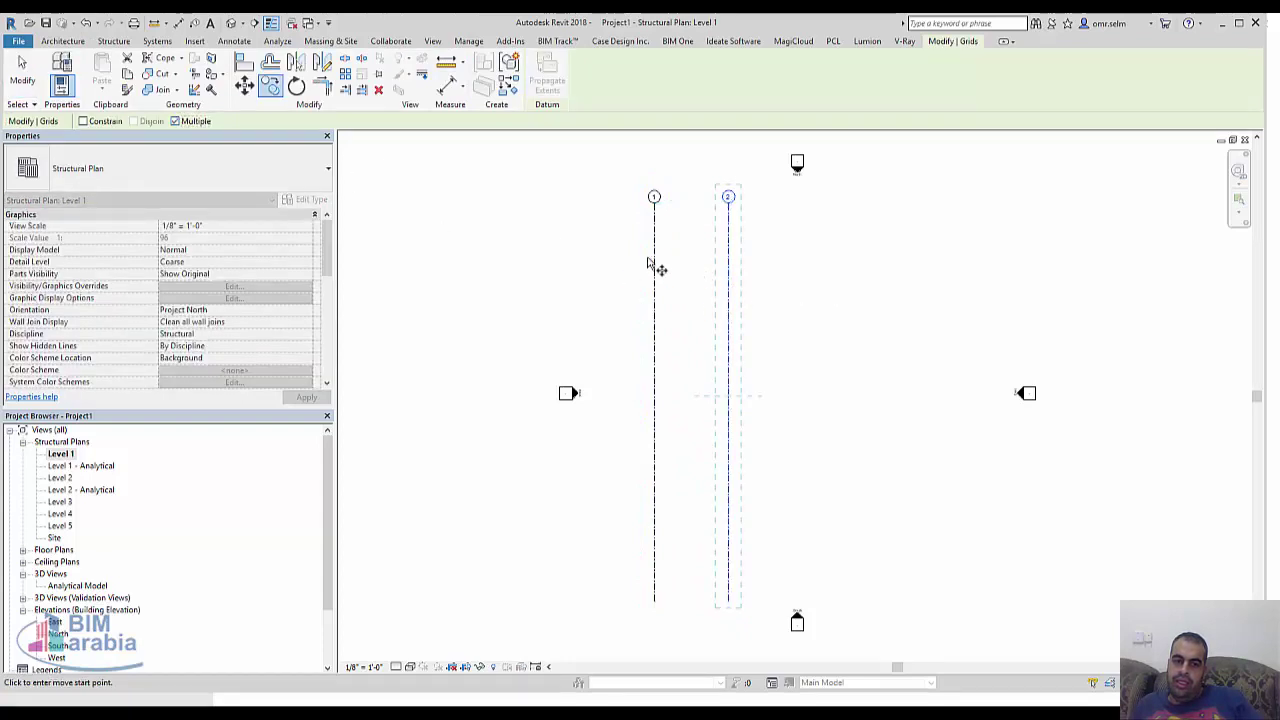
click(654, 263)
click(730, 263)
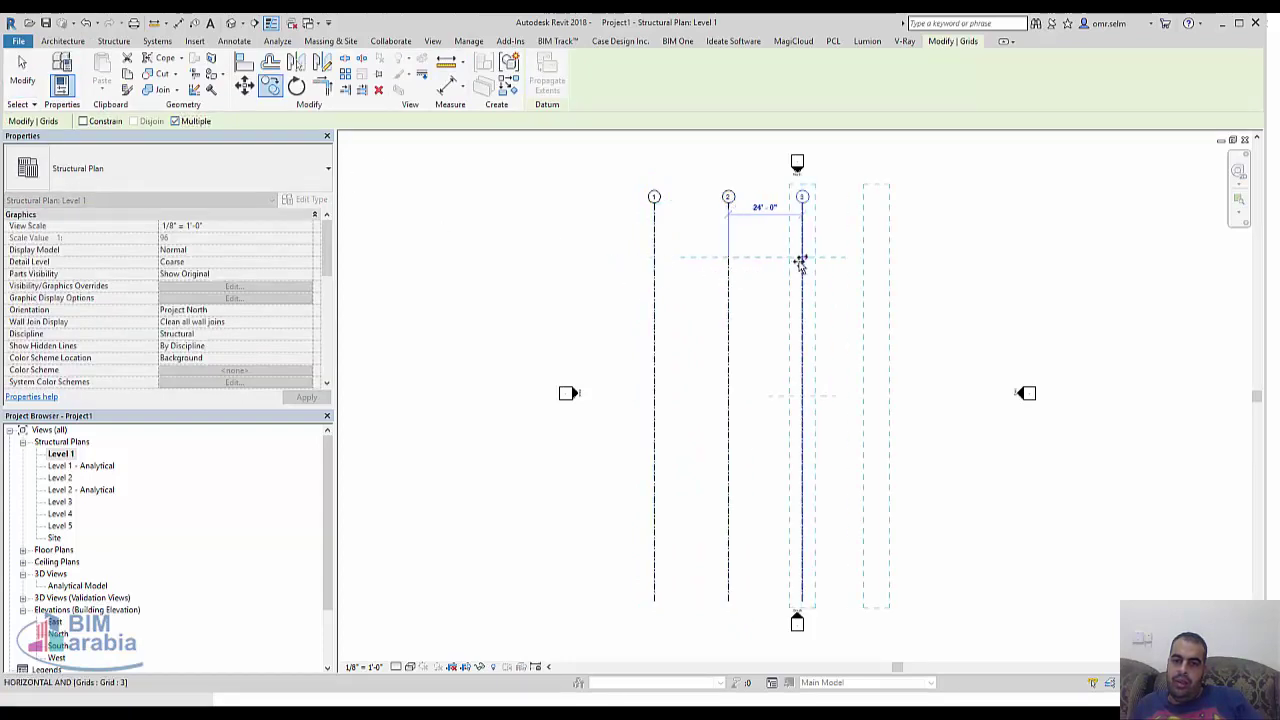
click(801, 263)
click(872, 262)
key(Escape)
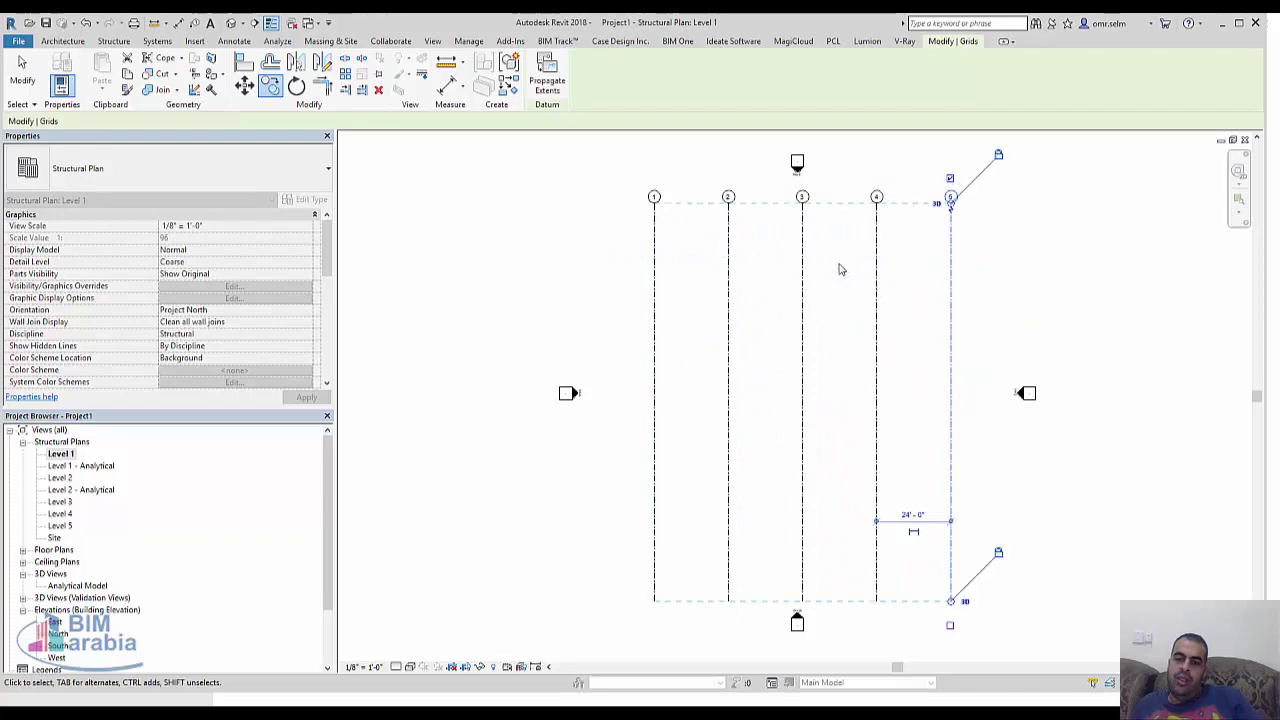
Step: Rotate a copy of all five grids 90° to create horizontal grids 6–10
drag(986, 508, 588, 462)
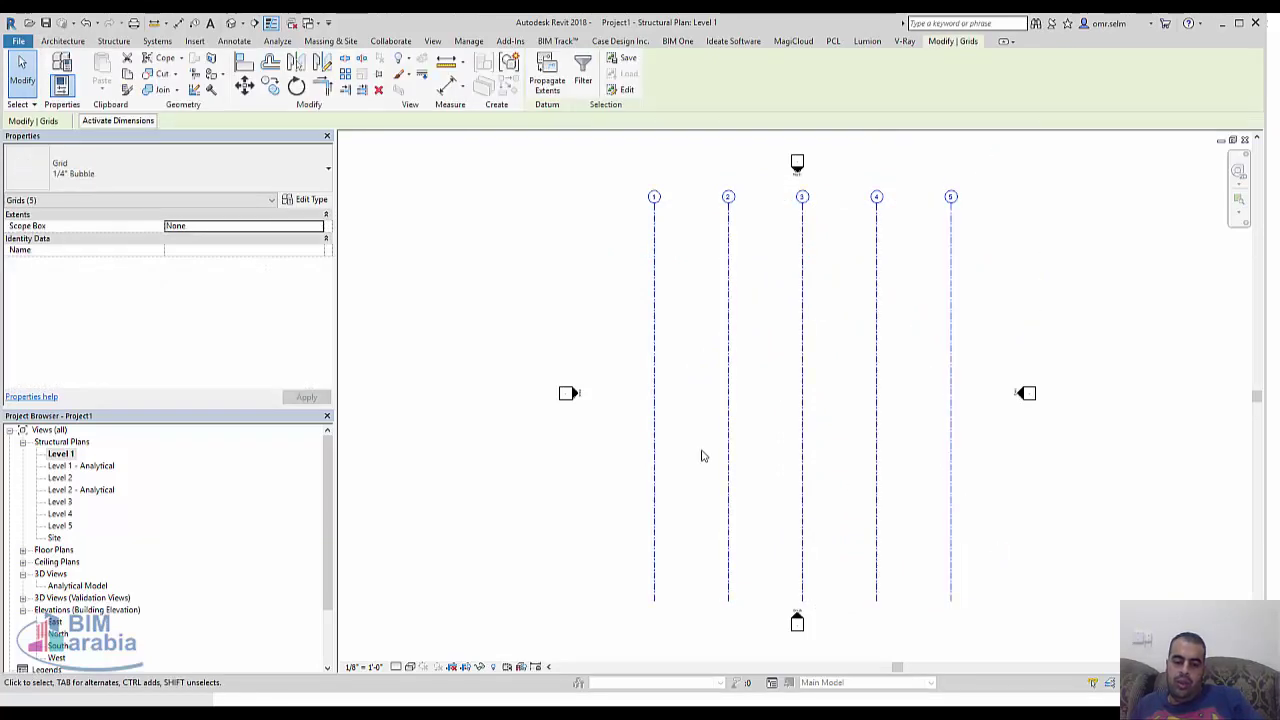
key(o)
click(124, 121)
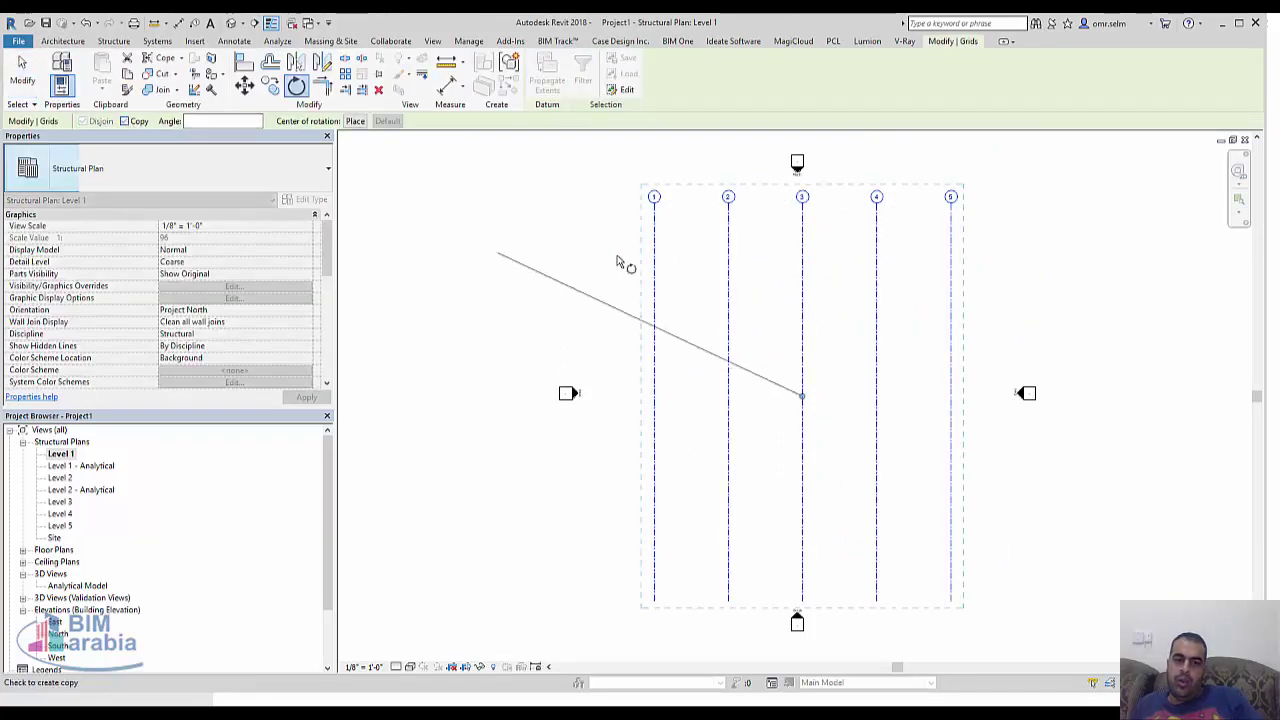
click(991, 394)
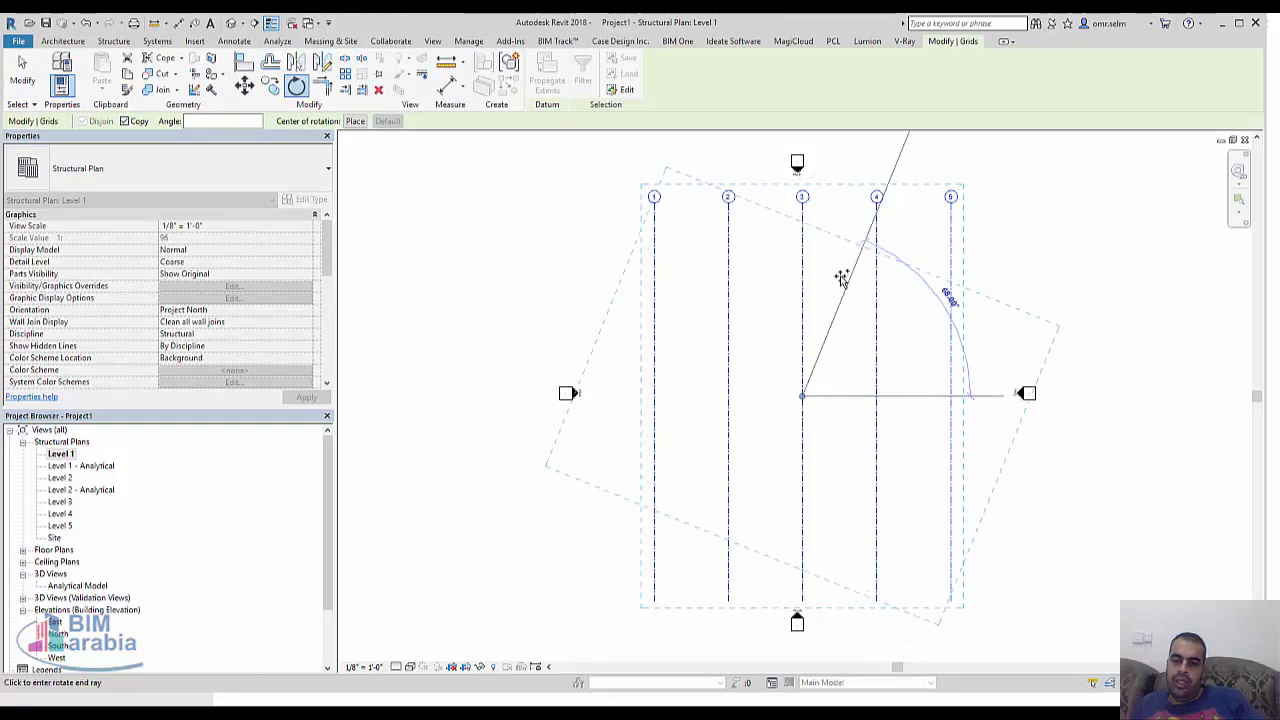
click(804, 262)
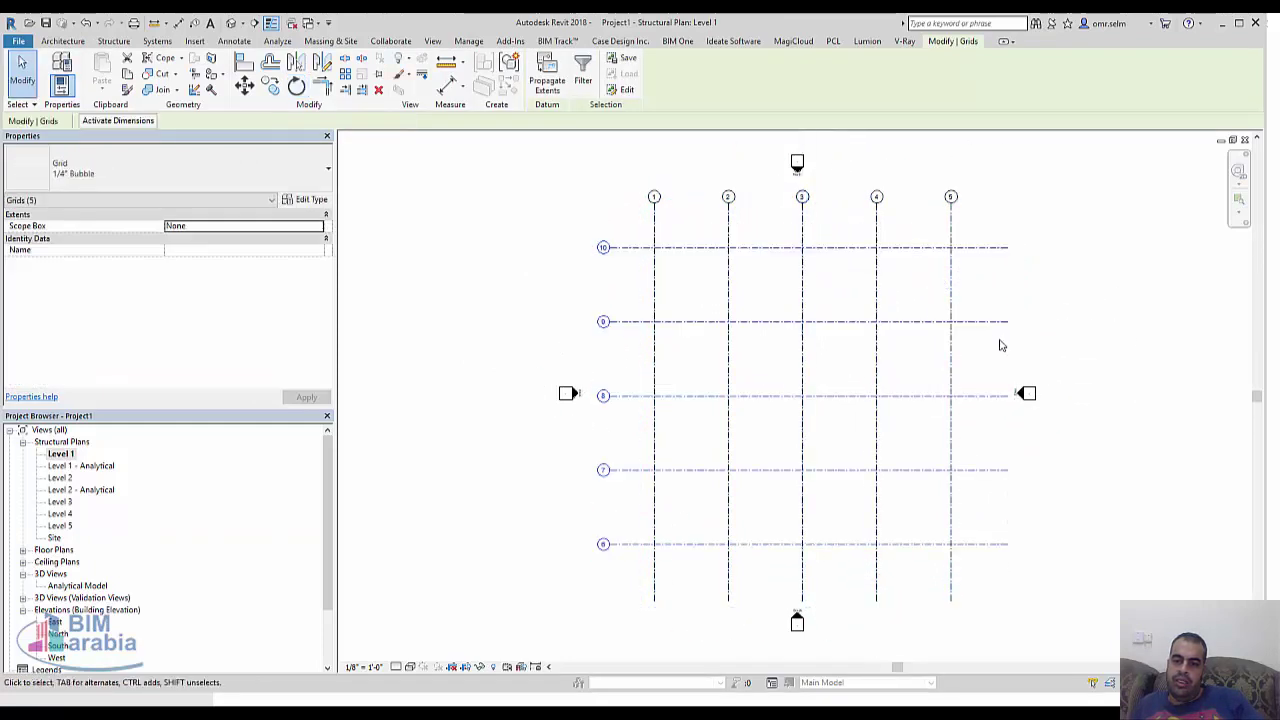
Step: Start the structural column tool with the column top set to Level 5
click(1080, 314)
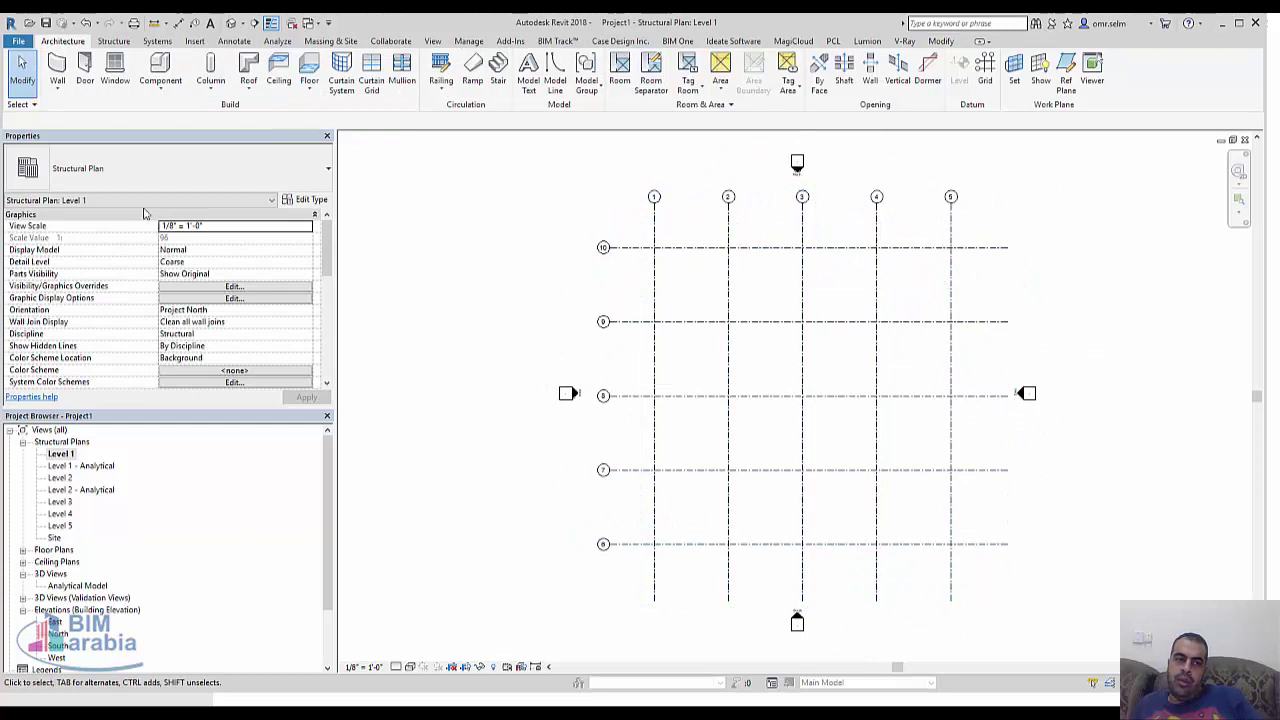
click(104, 44)
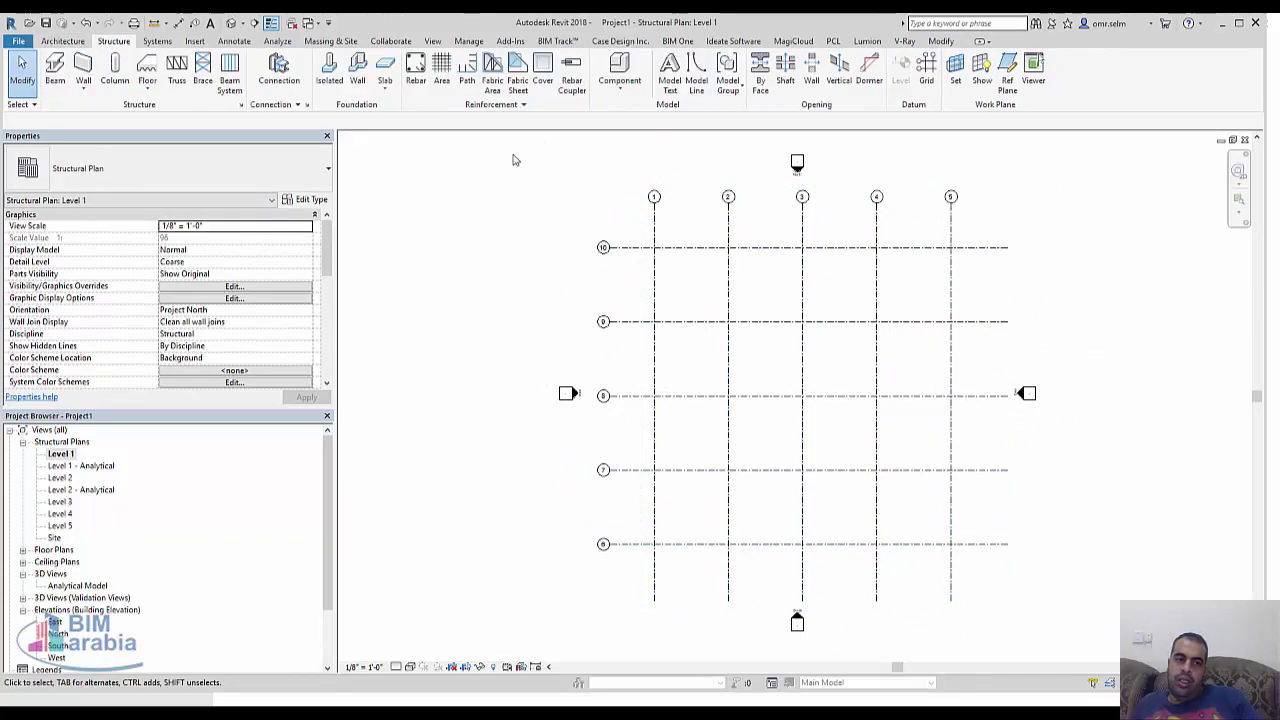
click(115, 75)
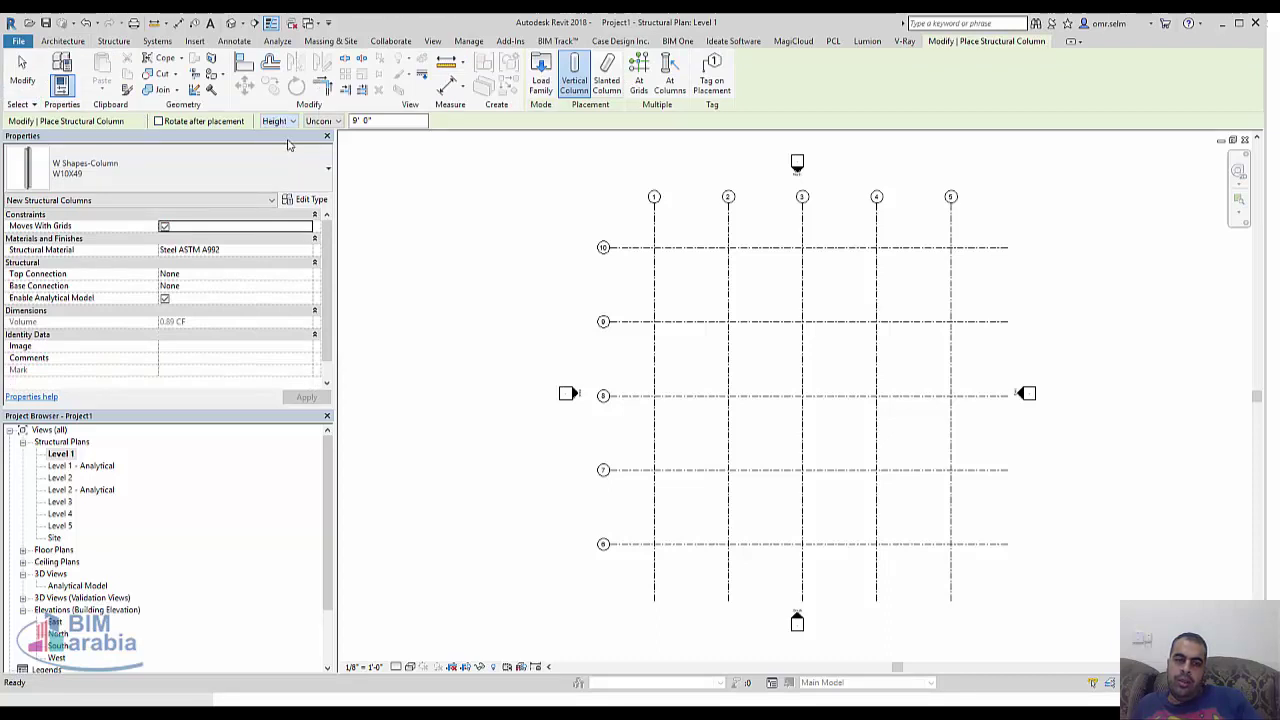
click(325, 120)
click(338, 180)
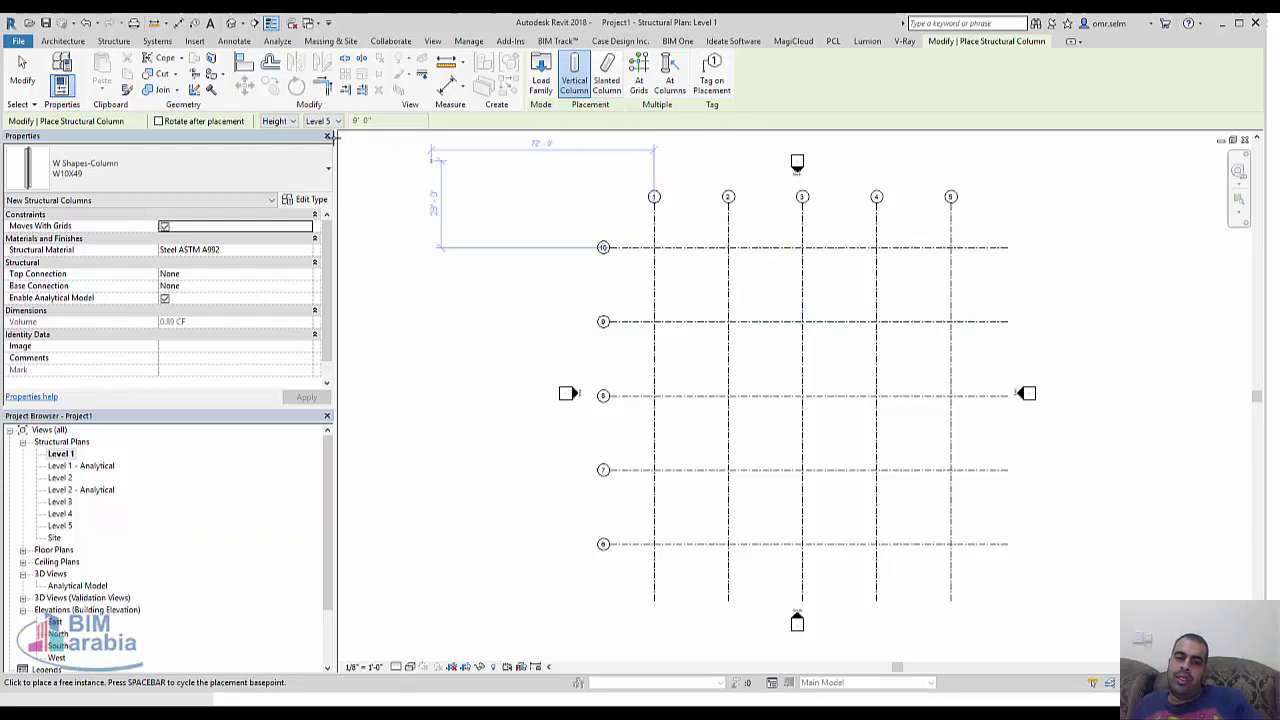
click(321, 123)
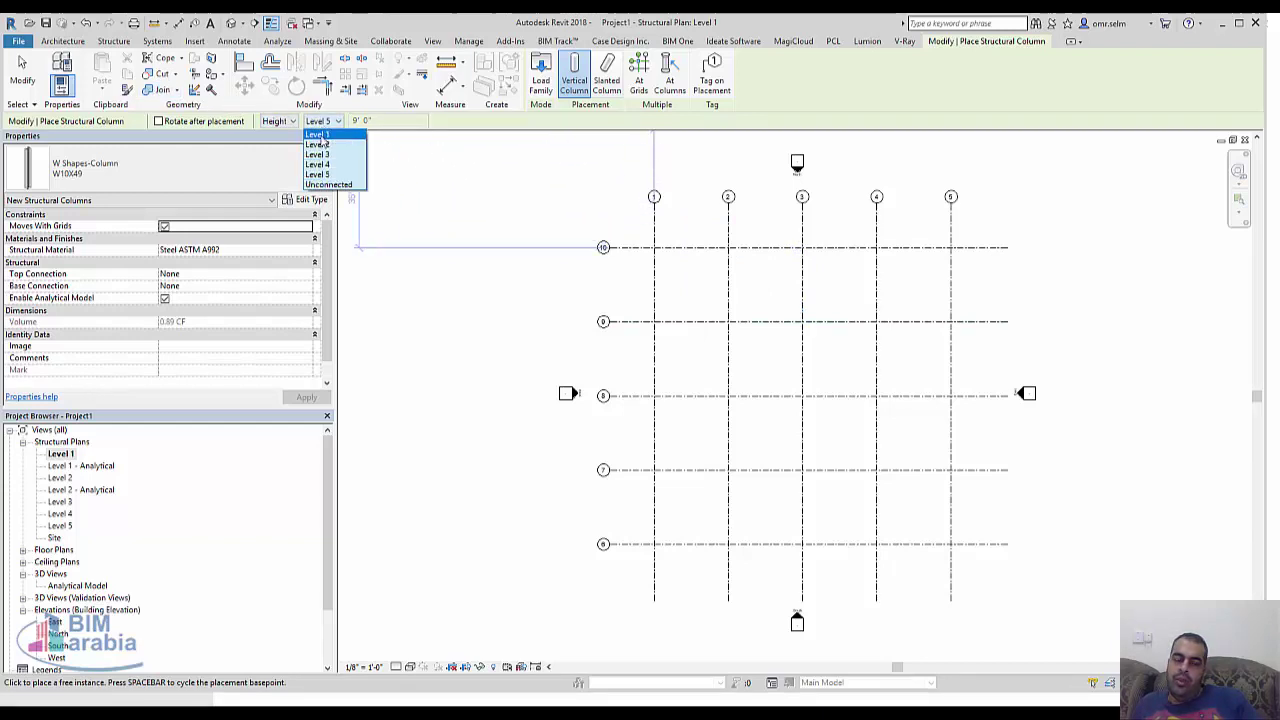
click(769, 109)
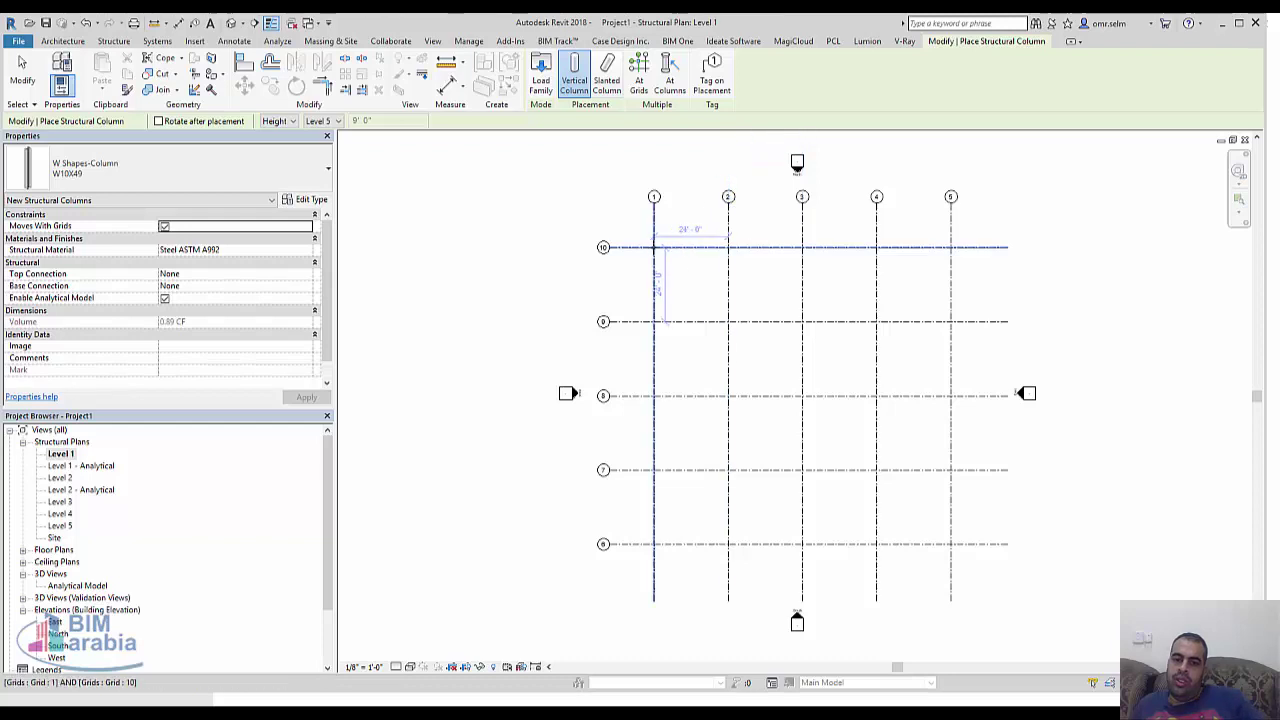
Step: Place W10X49 columns At Grids on every intersection by selecting all grid lines
scroll(655, 250, up, 3)
scroll(652, 245, up, 3)
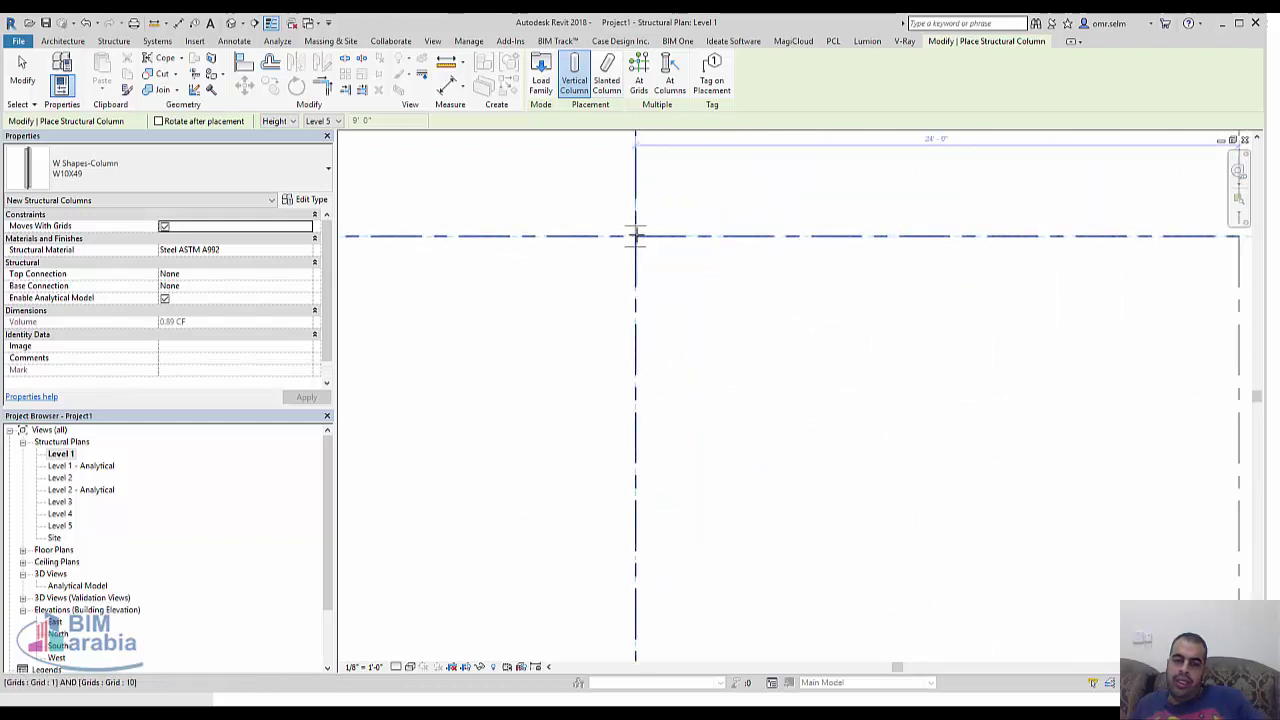
scroll(634, 233, down, 2)
scroll(694, 260, down, 2)
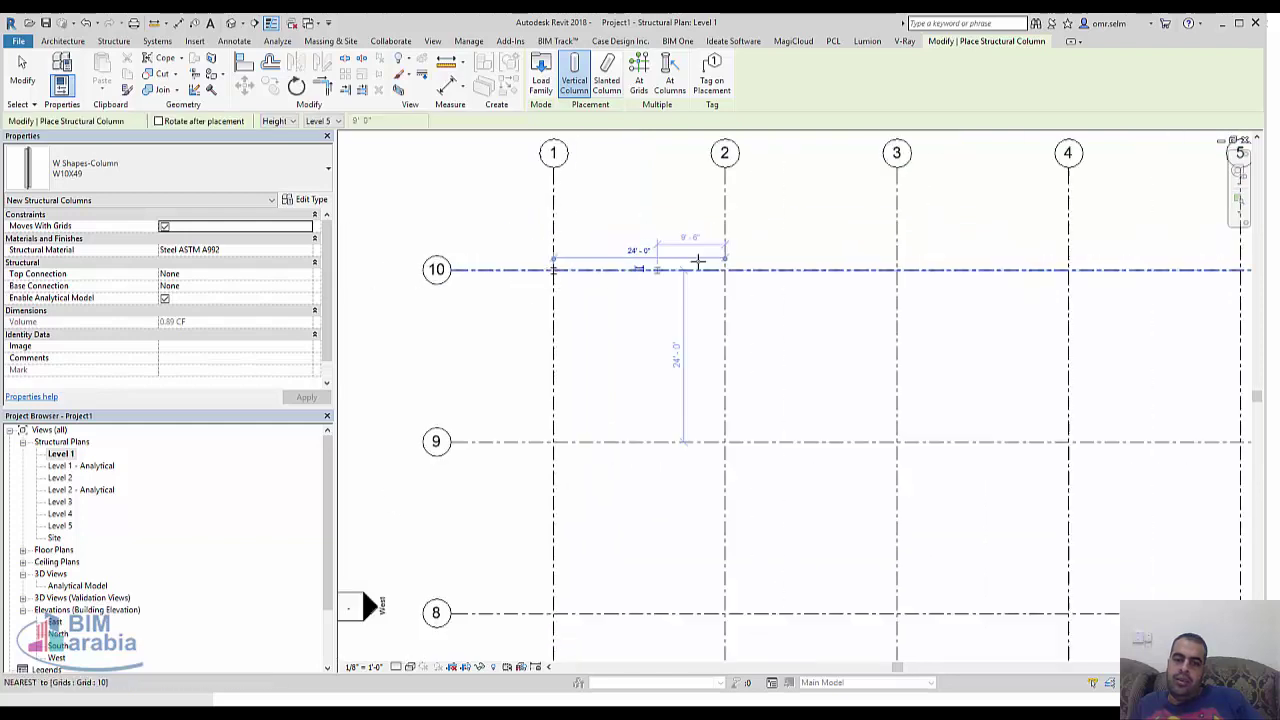
scroll(720, 275, up, 2)
scroll(722, 278, up, 1)
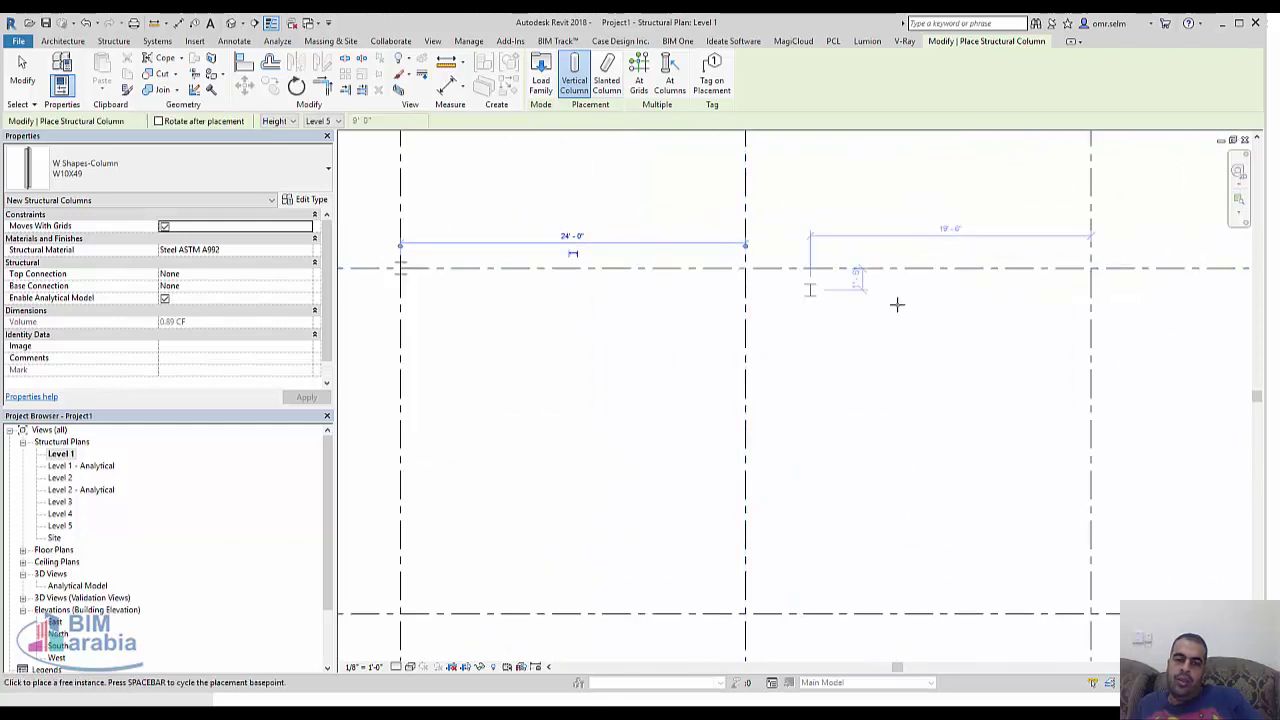
scroll(440, 266, down, 2)
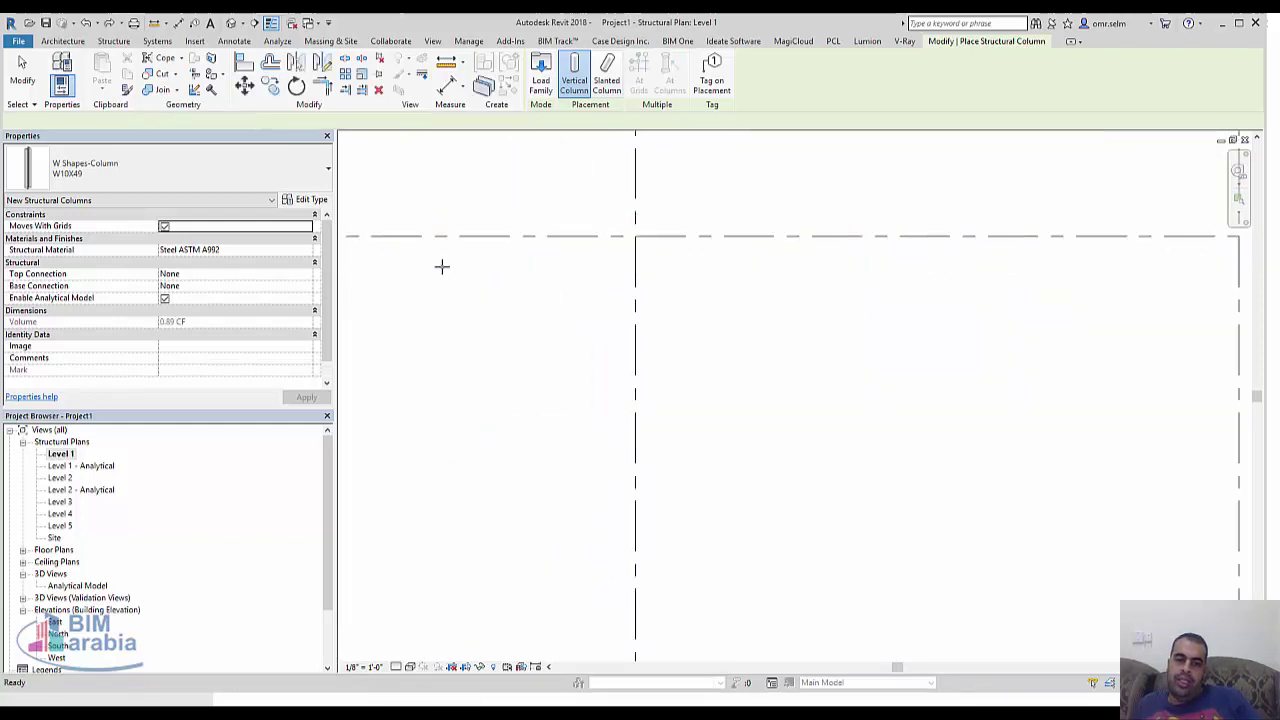
click(638, 72)
scroll(557, 314, down, 3)
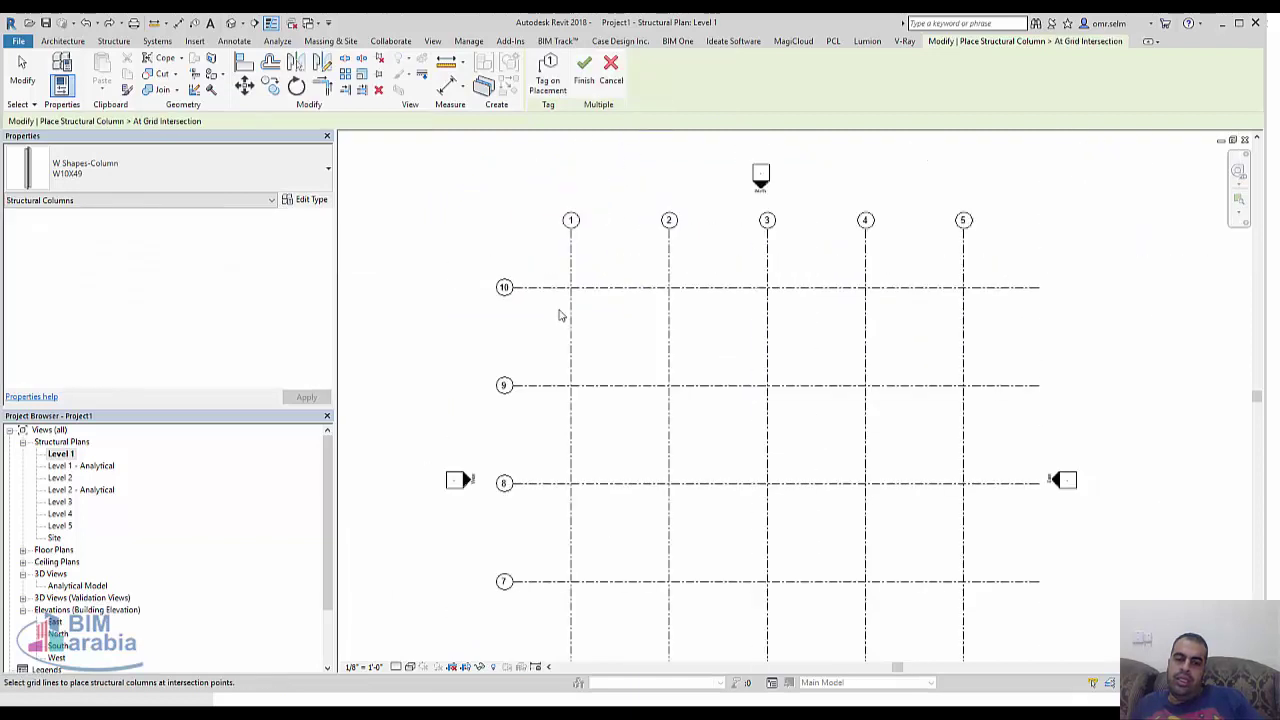
scroll(677, 417, down, 2)
drag(685, 415, 770, 507)
drag(820, 560, 510, 240)
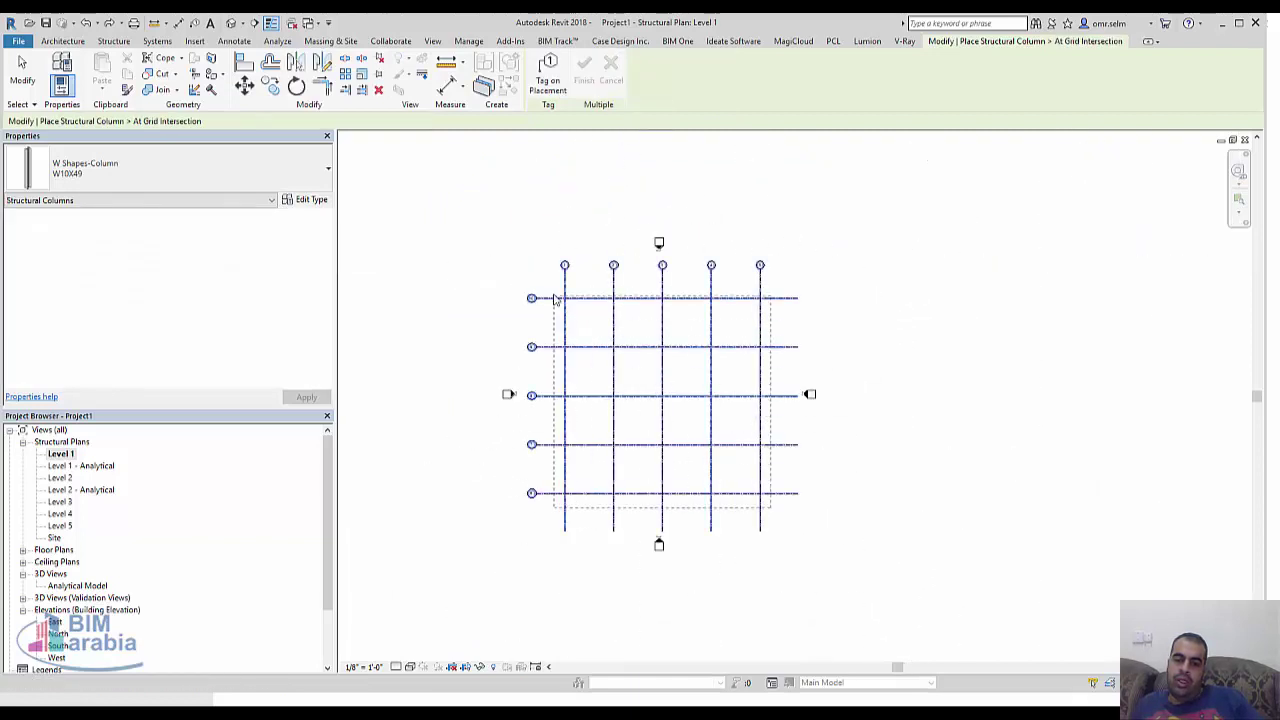
click(582, 70)
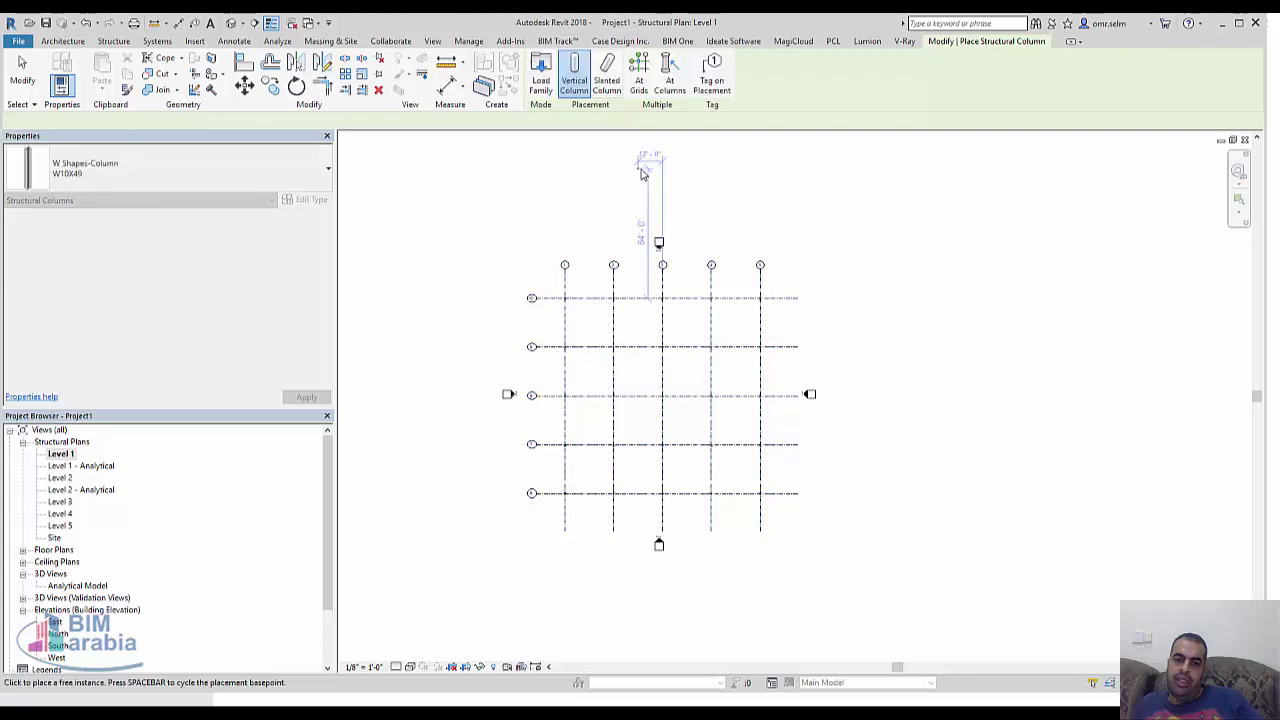
Step: Inspect the new columns in the default 3D view, orbiting around them
click(231, 23)
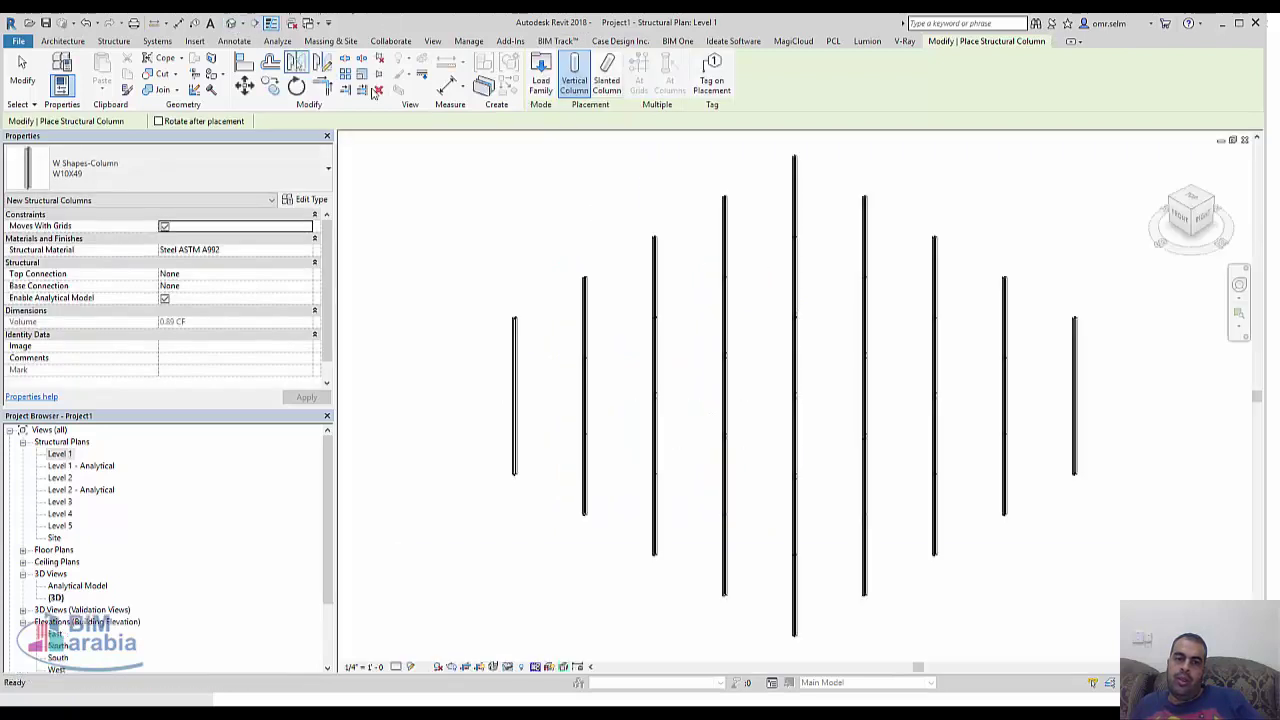
mouse_move(528, 463)
shift+middle_down()
mouse_move(740, 355)
mouse_move(771, 294)
mouse_move(703, 323)
mouse_move(680, 360)
mouse_move(738, 462)
mouse_move(710, 525)
shift+middle_up()
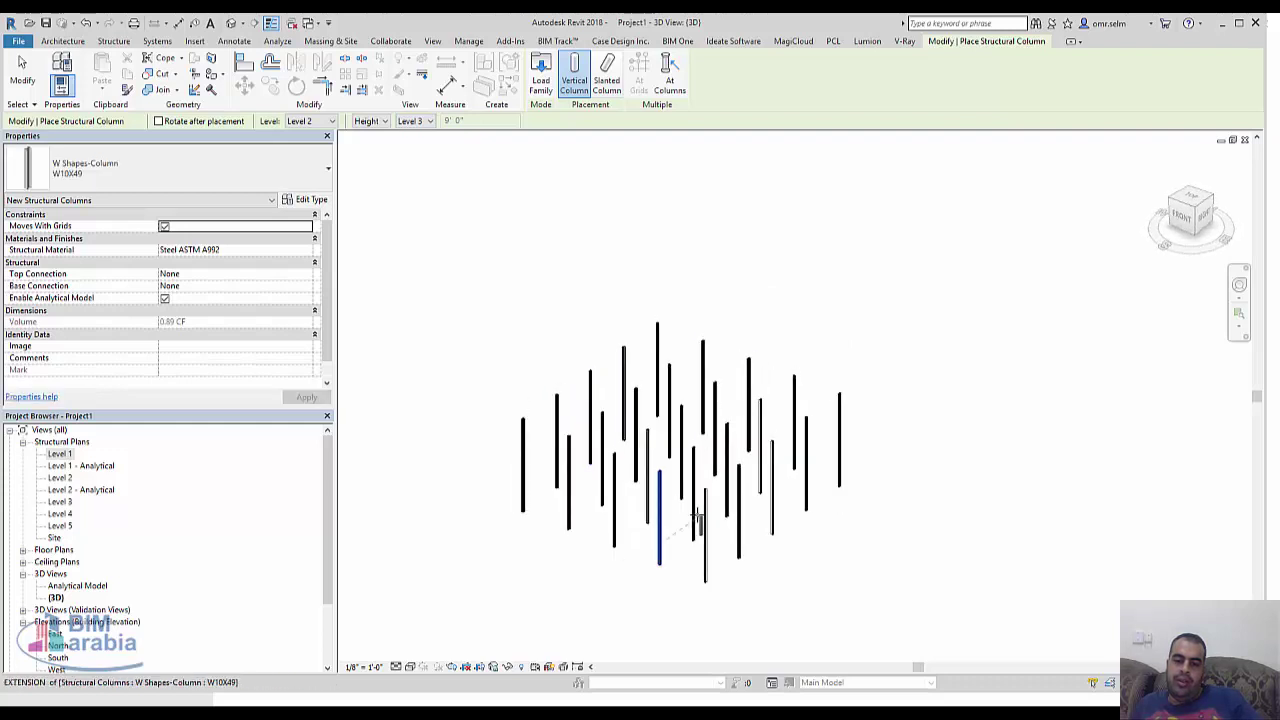
scroll(710, 525, up, 4)
key(Escape)
key(Escape)
scroll(742, 410, down, 4)
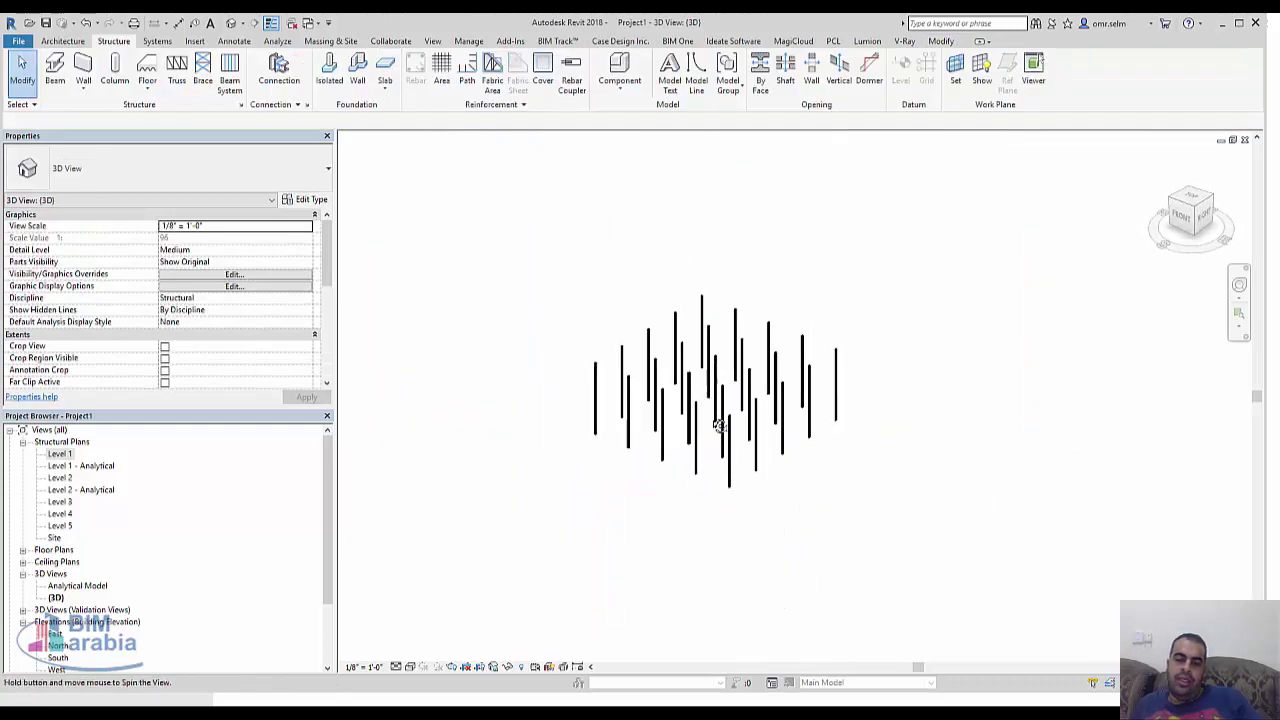
mouse_move(742, 410)
shift+middle_down()
mouse_move(774, 271)
mouse_move(669, 380)
mouse_move(700, 395)
shift+middle_up()
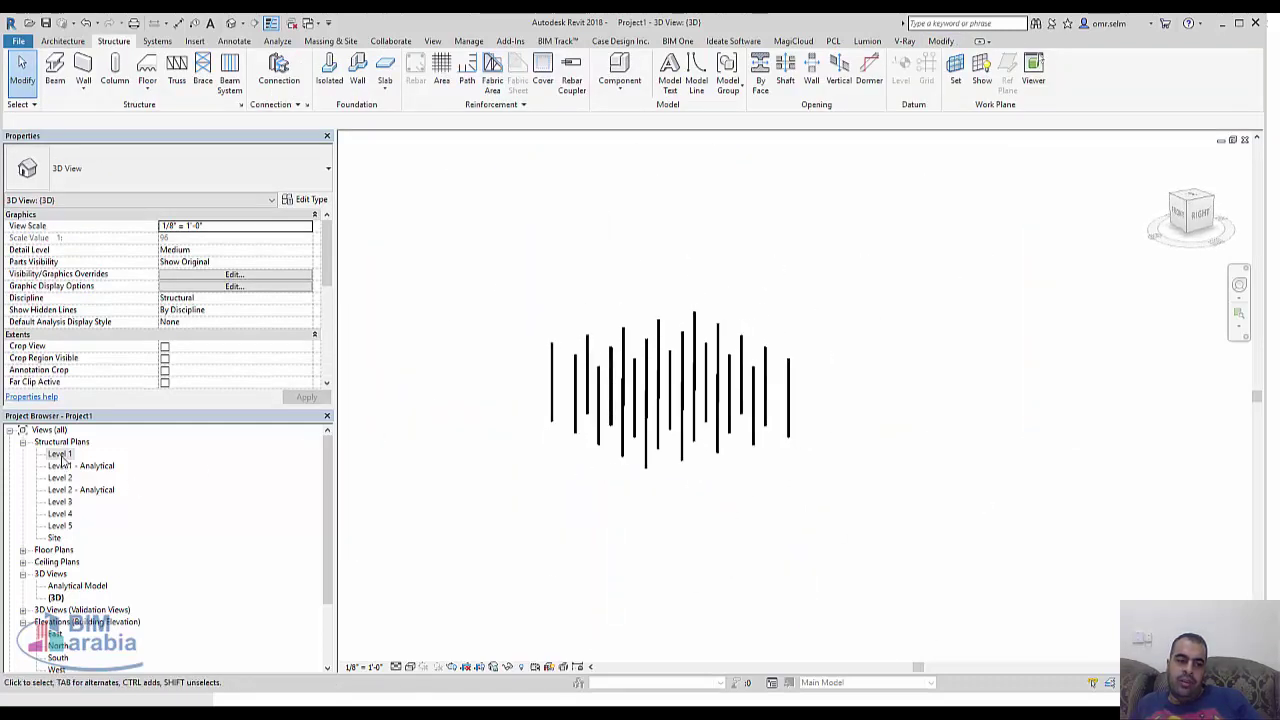
Step: Check the columns in the Analytical Model 3D view, then return to Level 1
click(61, 455)
double_click(84, 468)
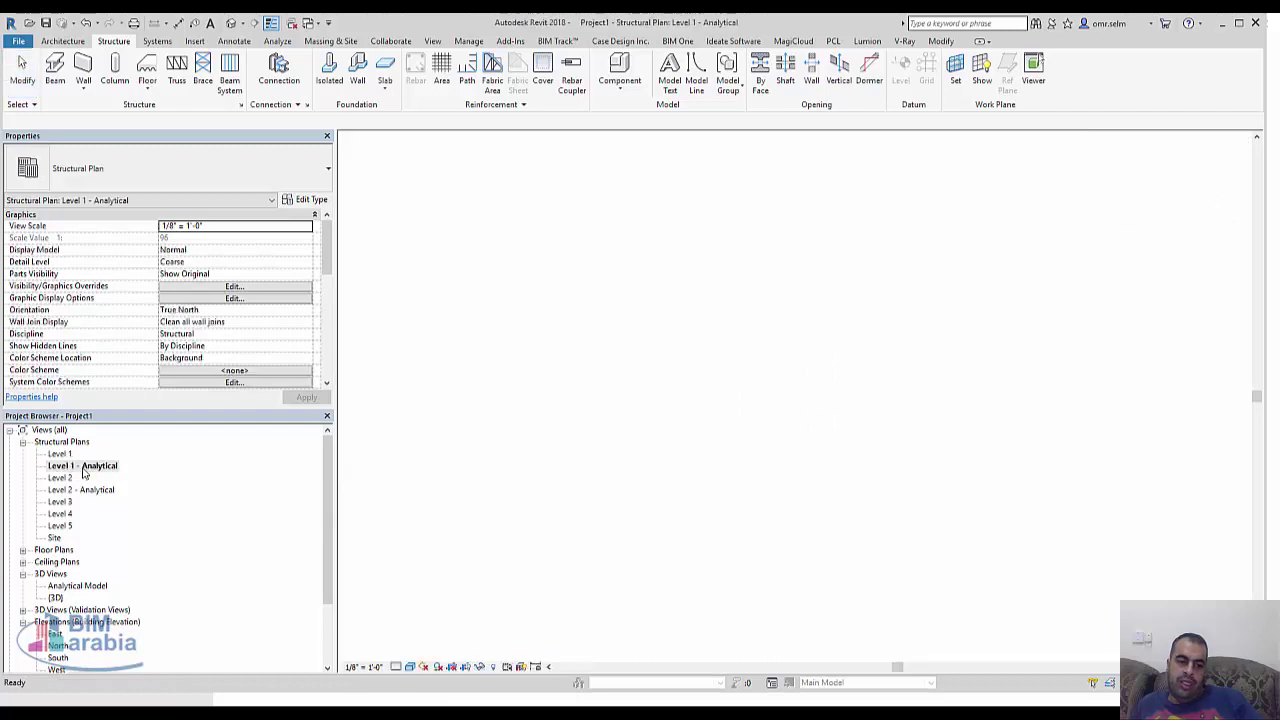
double_click(72, 587)
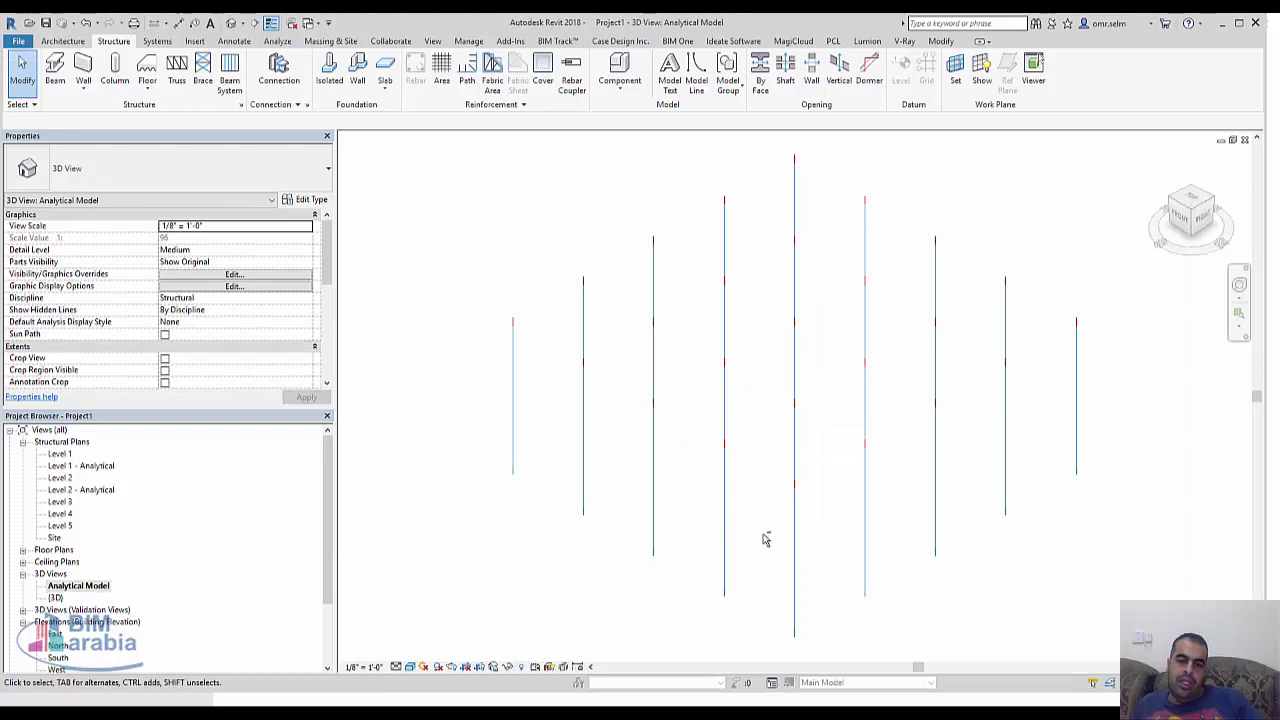
mouse_move(763, 539)
shift+middle_down()
mouse_move(923, 449)
mouse_move(914, 443)
shift+middle_up()
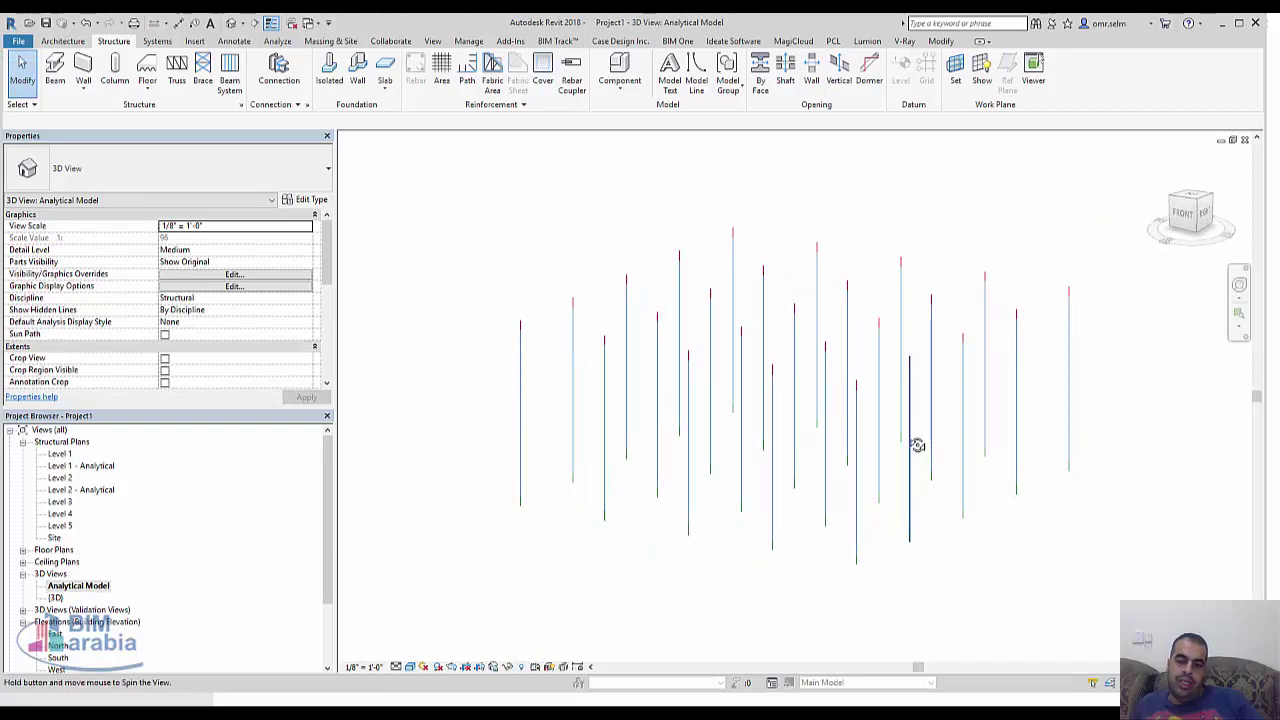
double_click(60, 455)
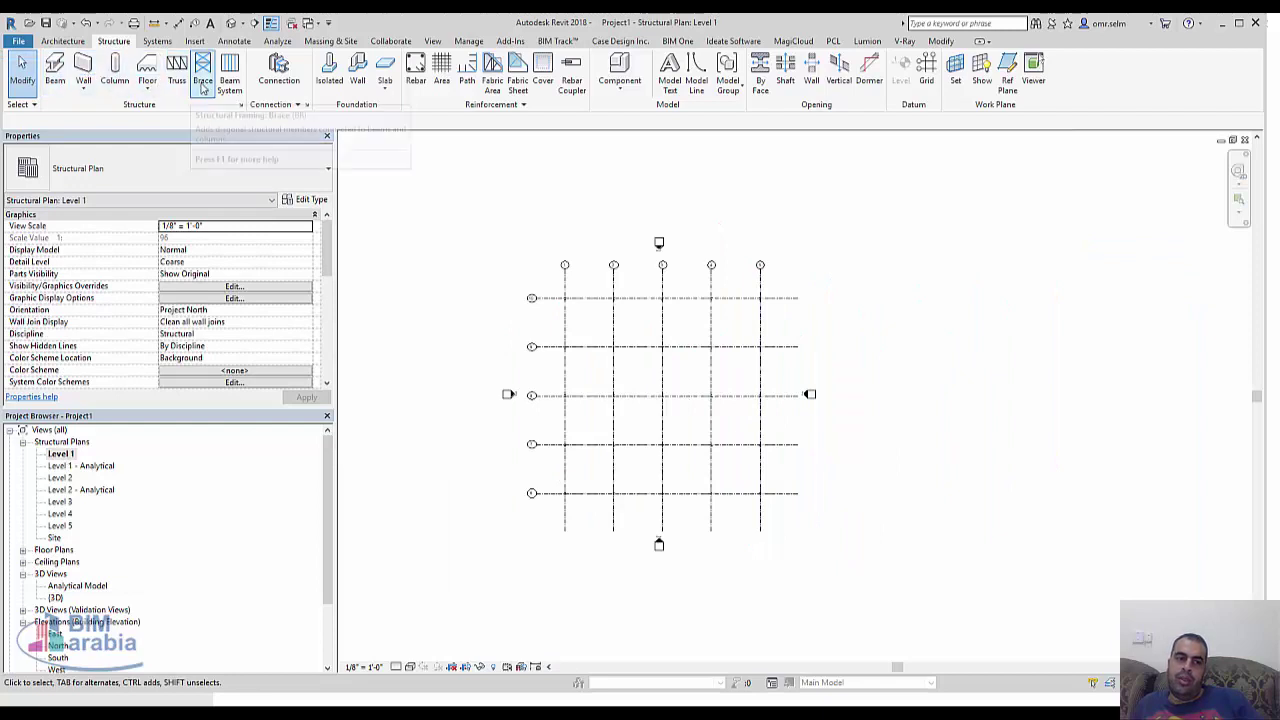
Step: Start the beam tool on the Level 2 plan with type W12X26 and reference level Level 2
click(55, 75)
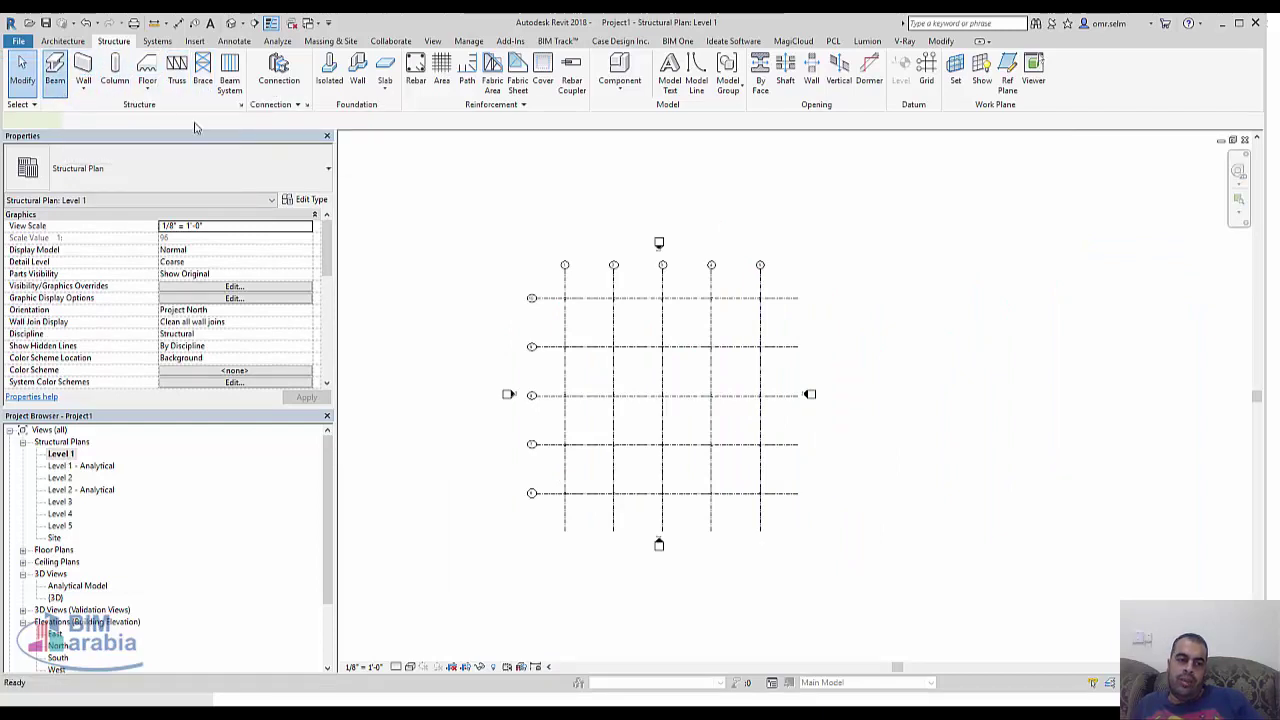
double_click(59, 478)
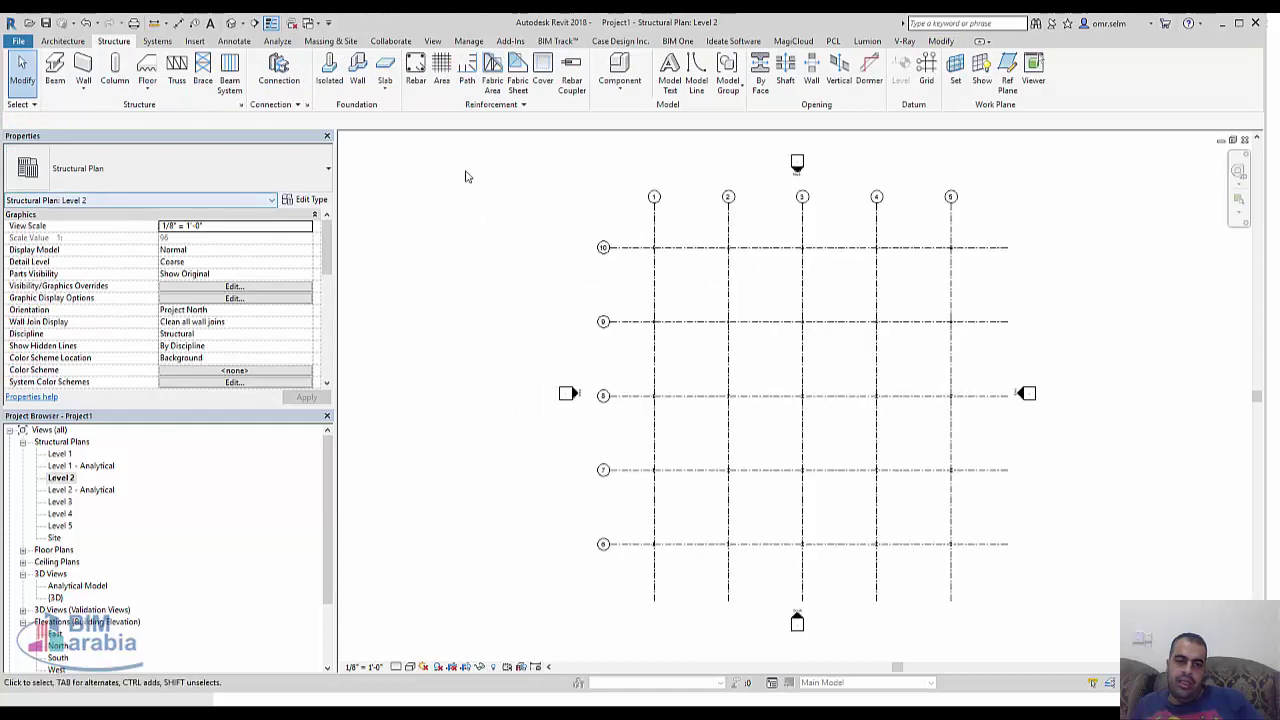
click(55, 72)
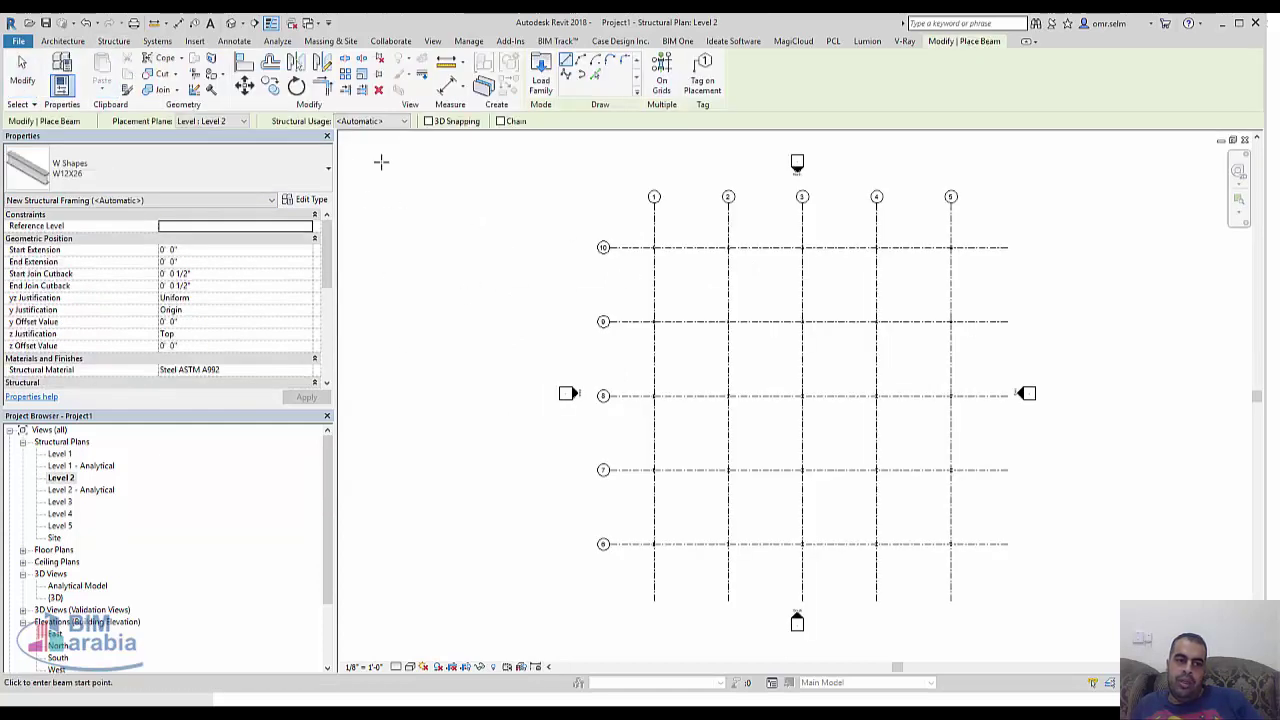
click(129, 160)
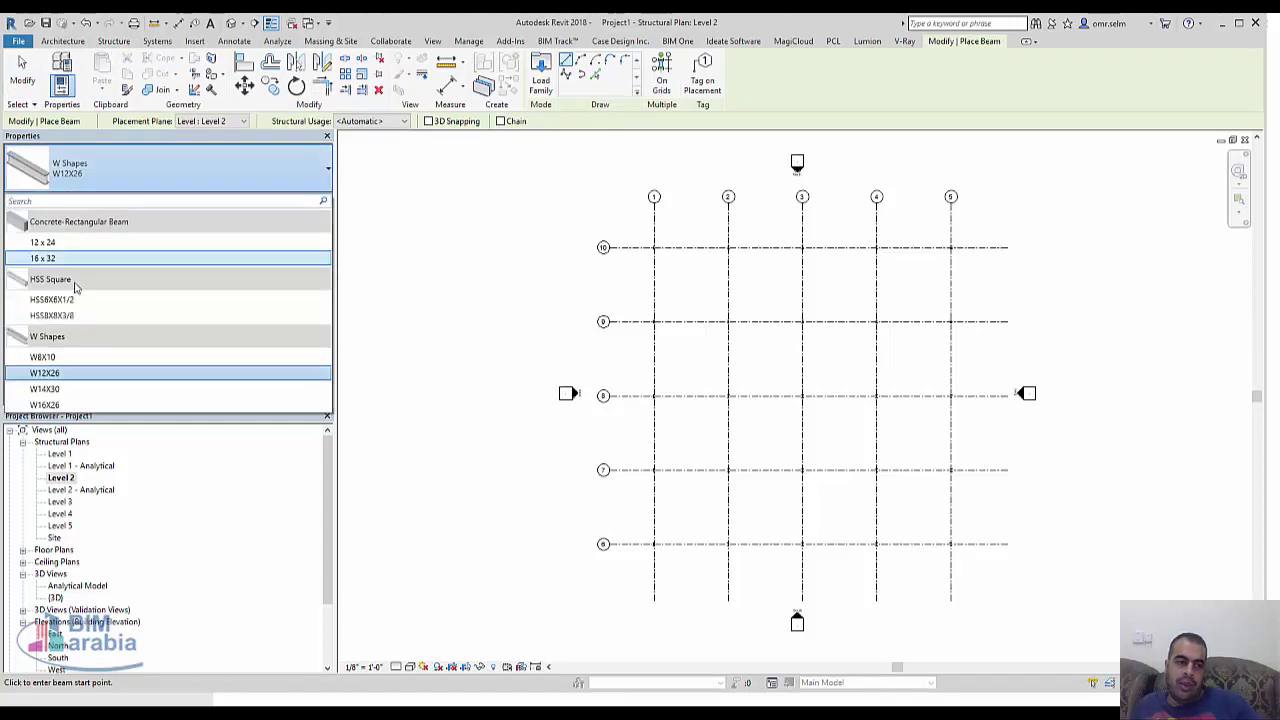
click(86, 174)
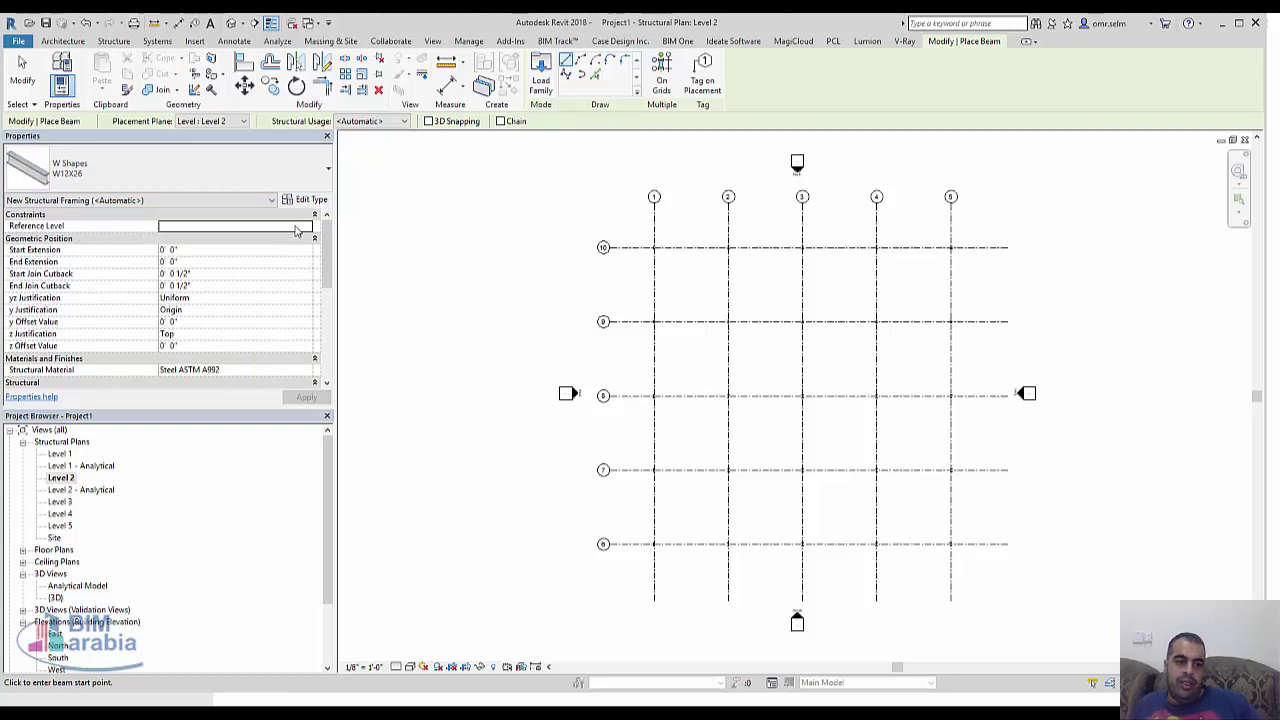
click(306, 228)
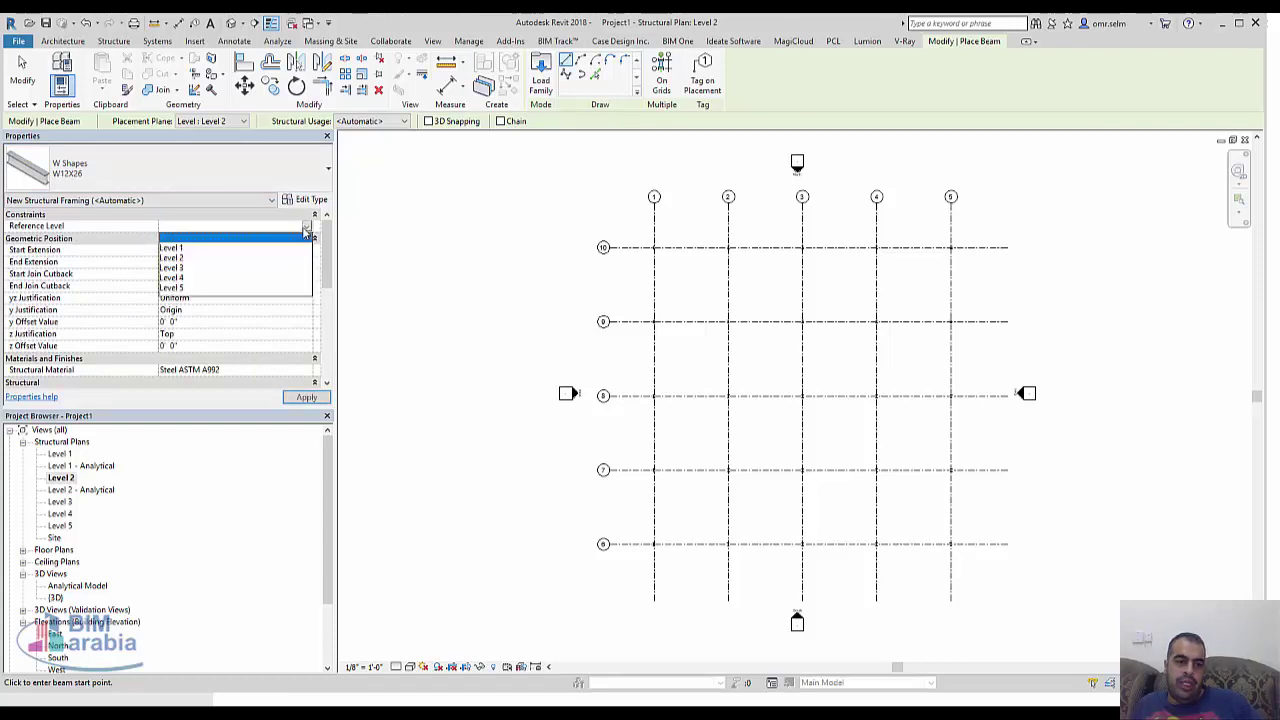
click(199, 258)
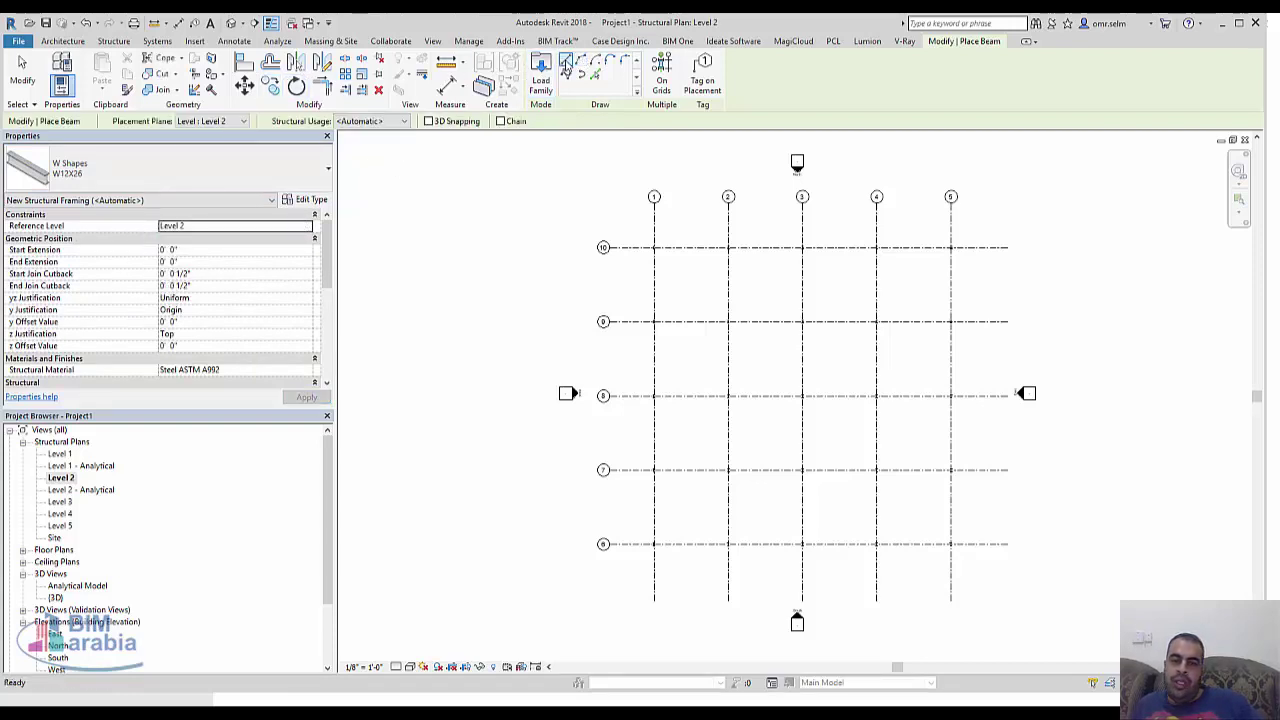
Step: Draw a W12X26 beam along grid 1 from grid 10 to grid 6
scroll(705, 290, up, 2)
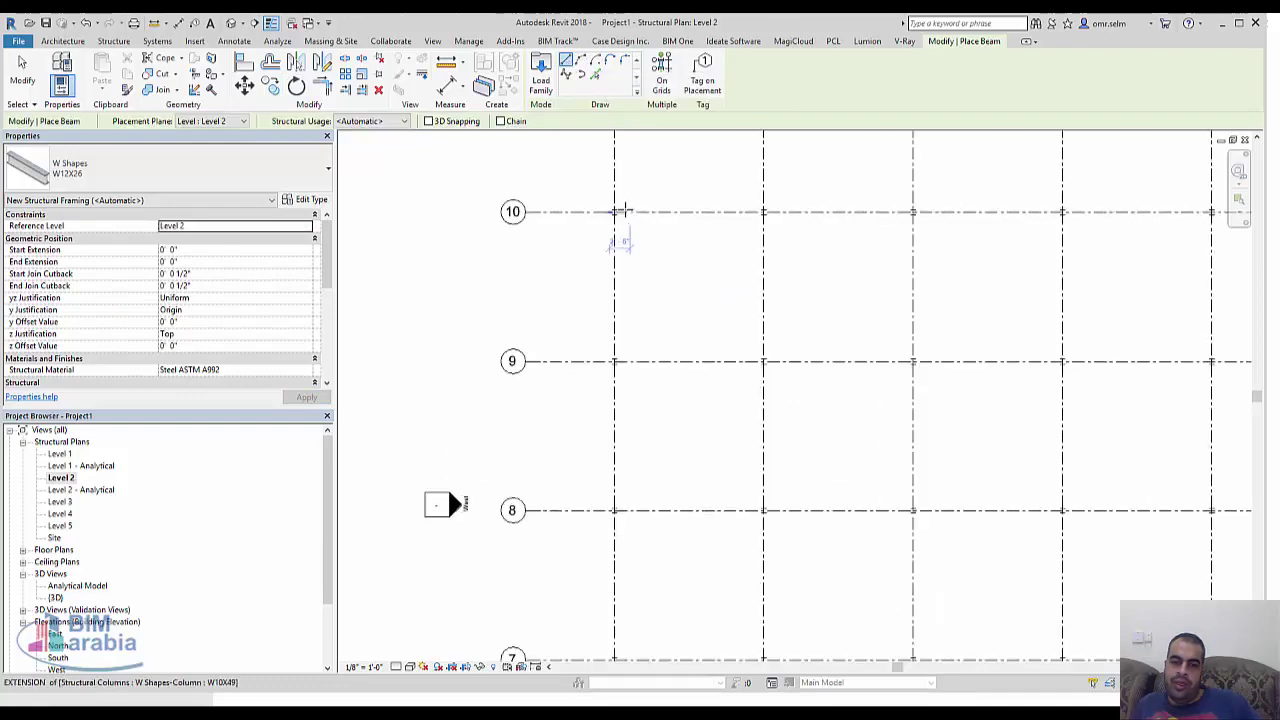
scroll(620, 211, up, 3)
click(645, 240)
scroll(622, 250, down, 2)
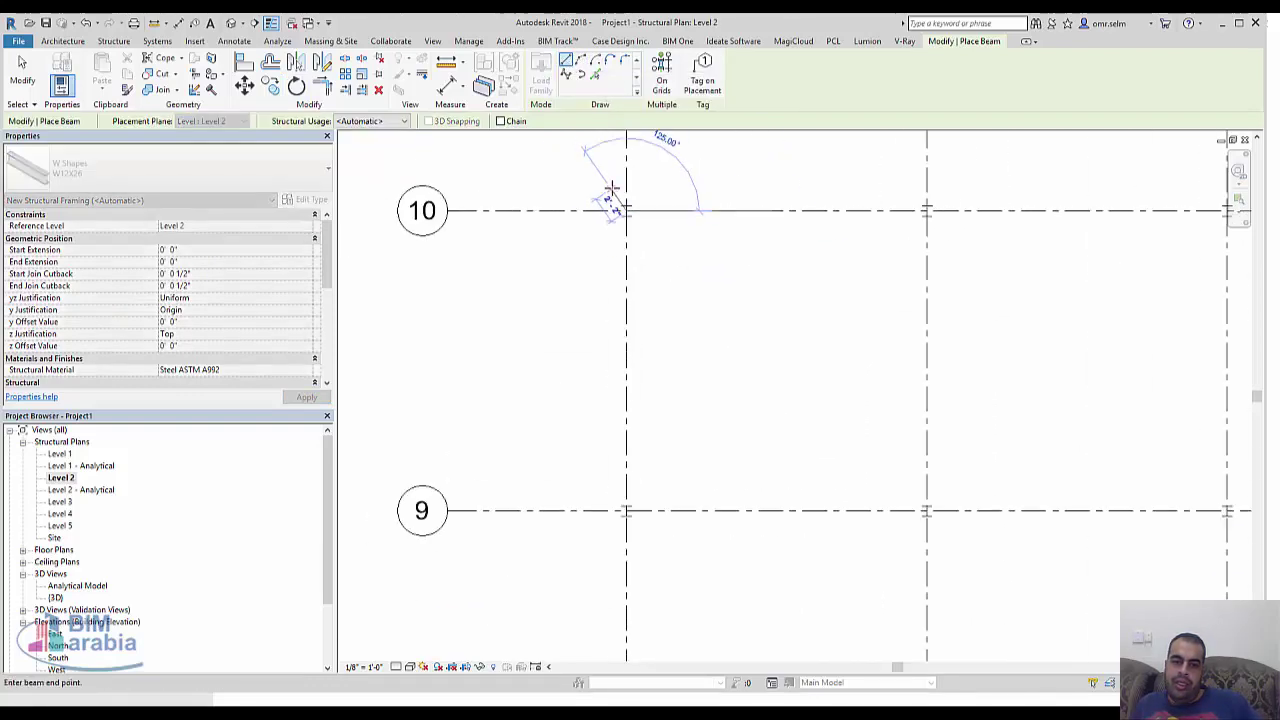
scroll(610, 195, down, 2)
ctrl+scroll(620, 430, down, 3)
scroll(614, 471, up, 2)
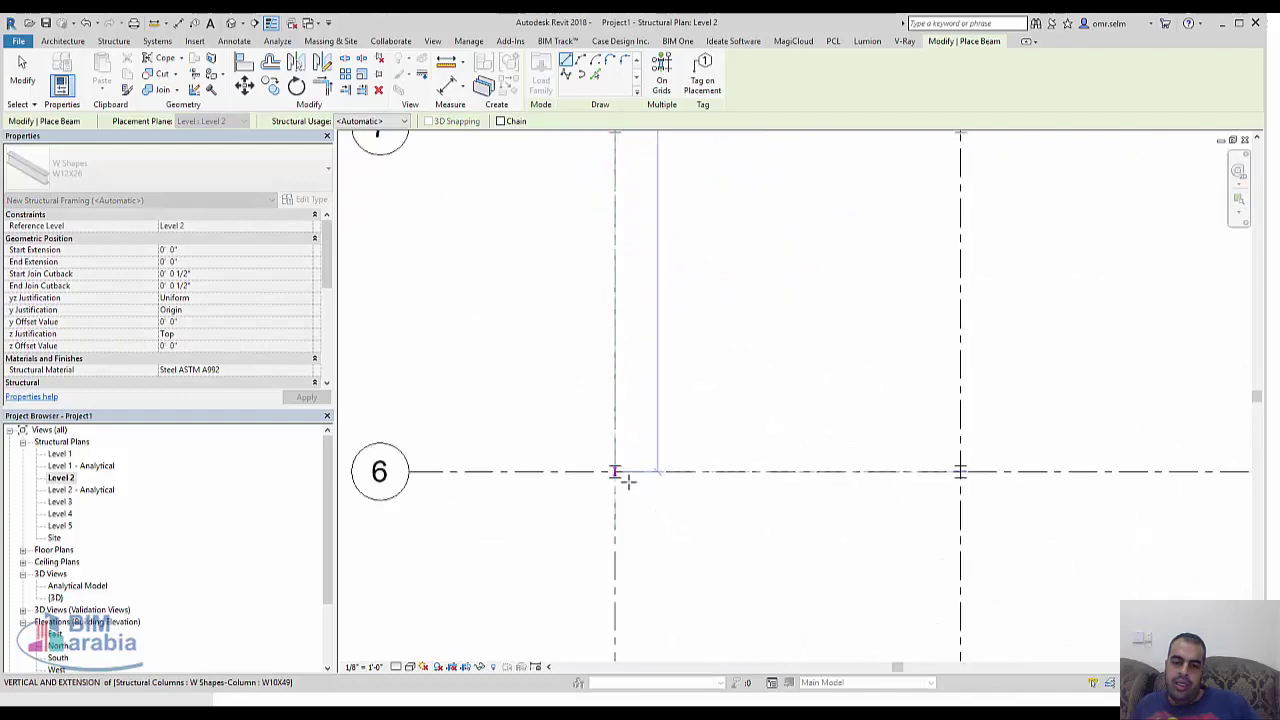
scroll(609, 457, up, 2)
scroll(590, 443, up, 2)
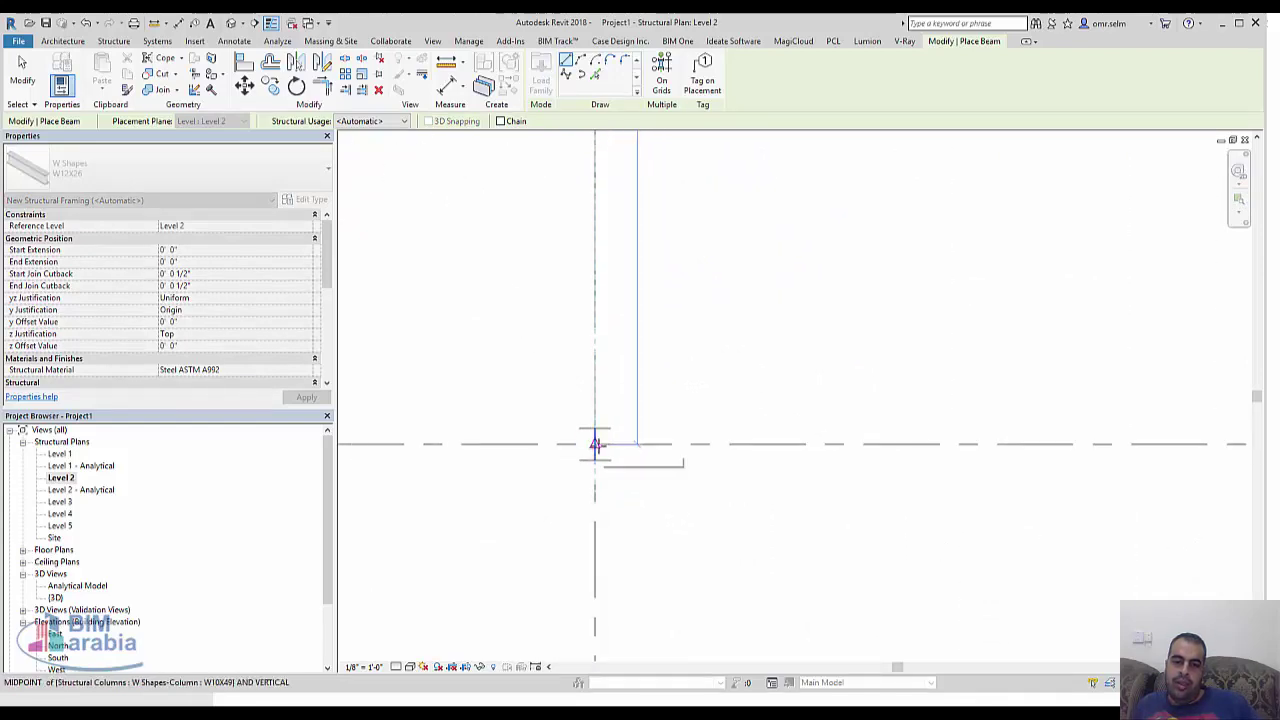
click(595, 444)
scroll(500, 491, down, 1)
scroll(503, 489, down, 3)
scroll(520, 474, down, 2)
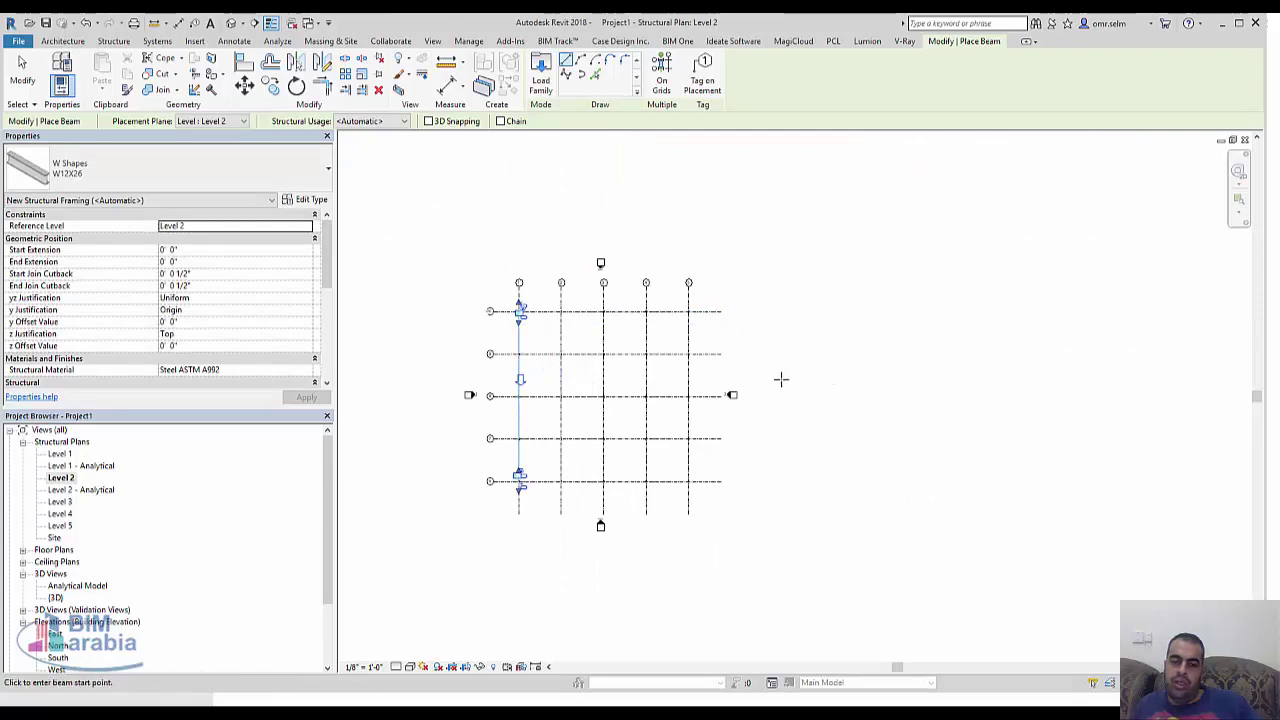
scroll(520, 352, up, 3)
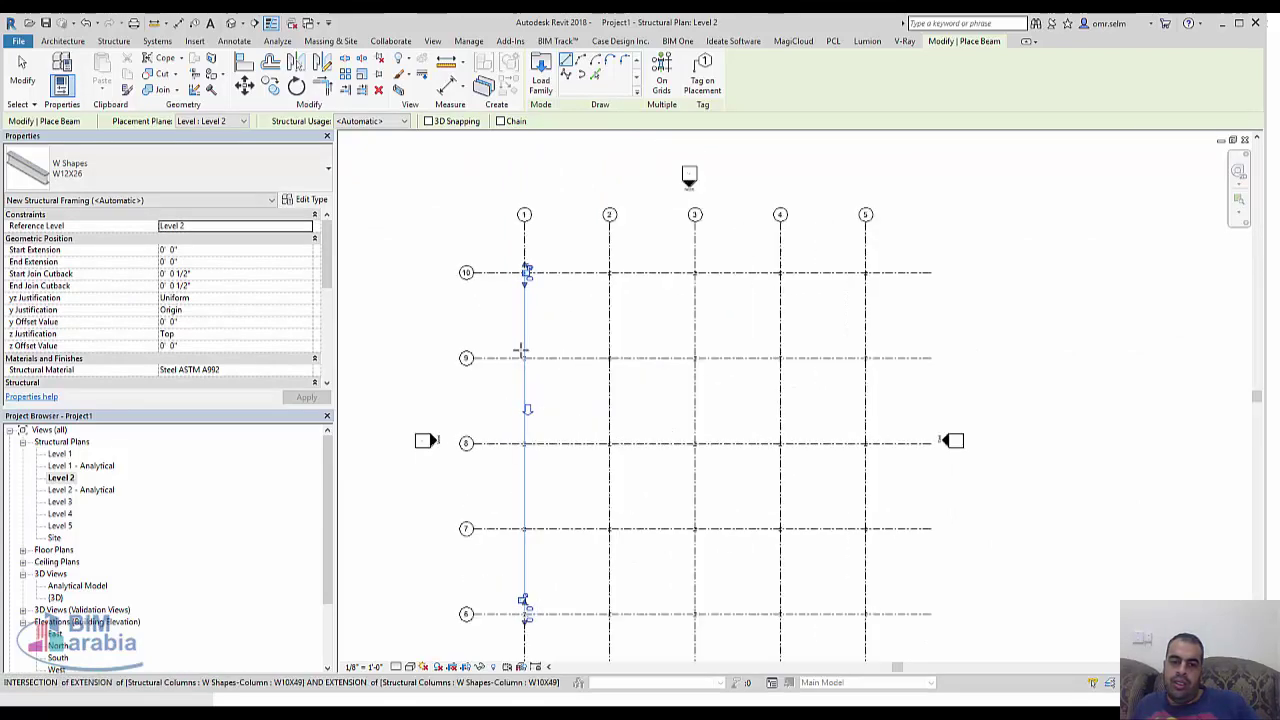
key(Escape)
Step: Copy the grid 1 beam onto vertical grids 2, 3, 4 and 5
click(526, 314)
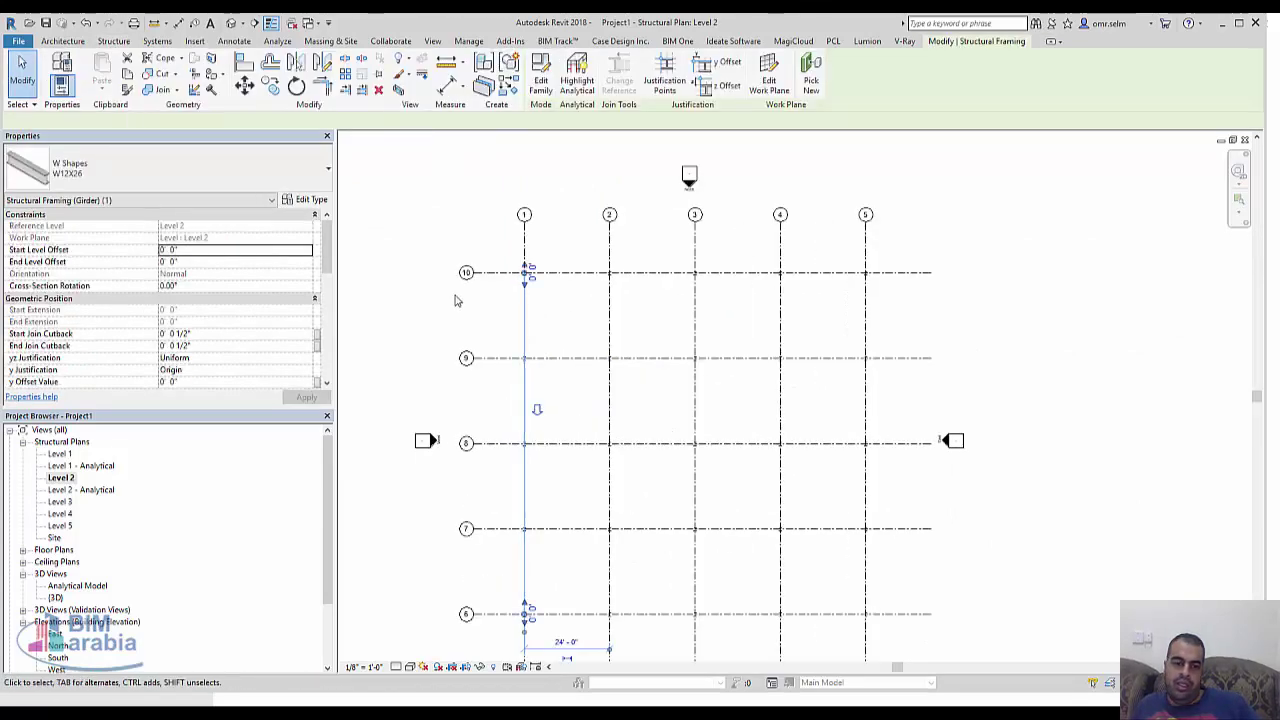
key(c)
key(c)
click(526, 312)
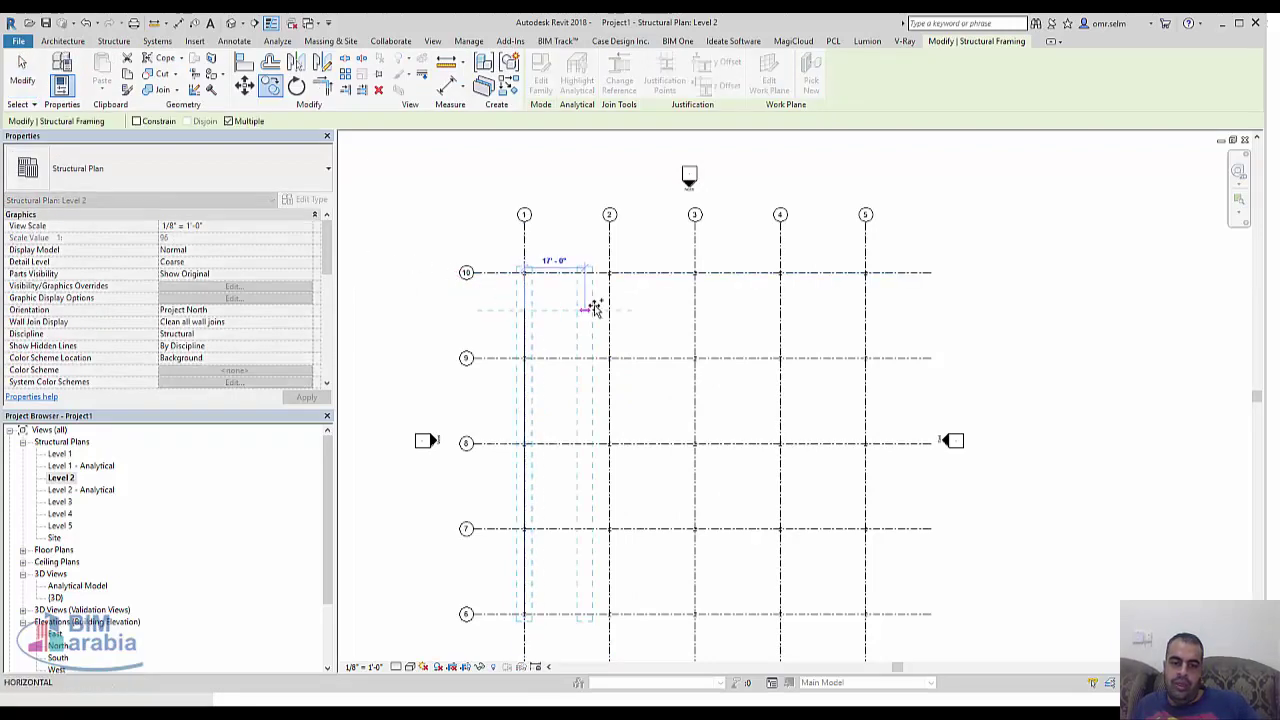
click(608, 310)
click(694, 312)
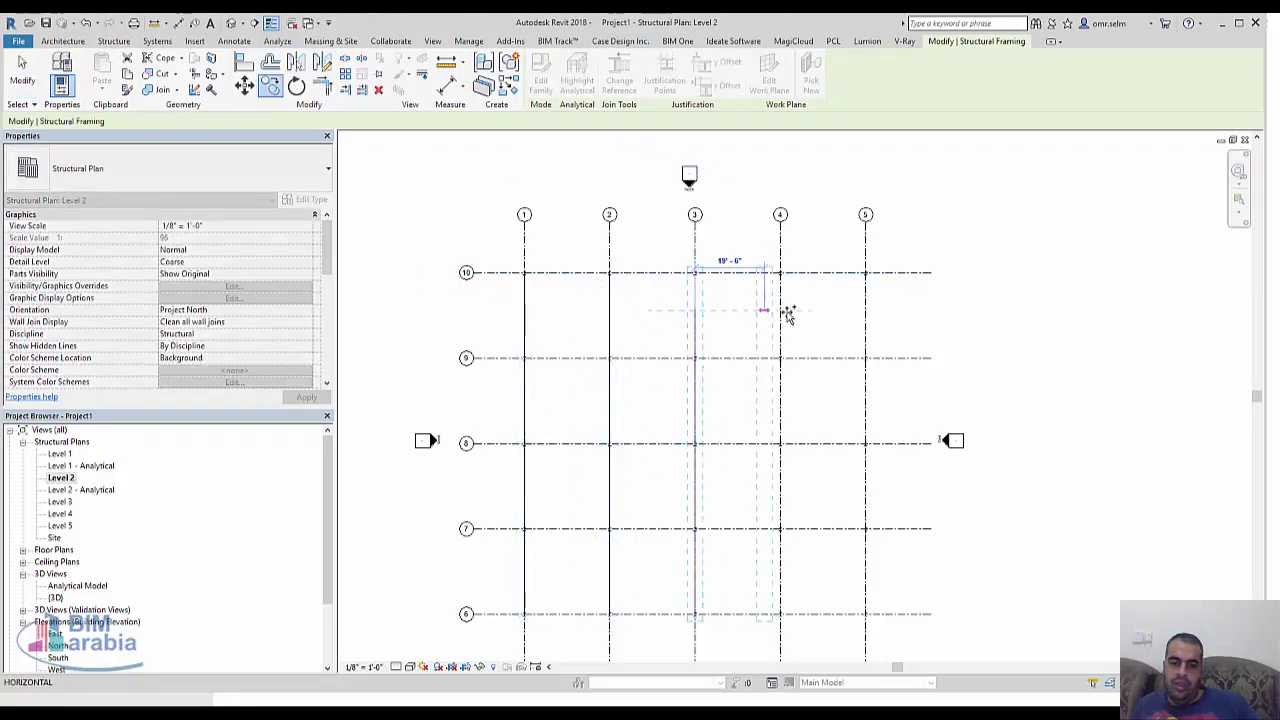
click(781, 312)
click(866, 311)
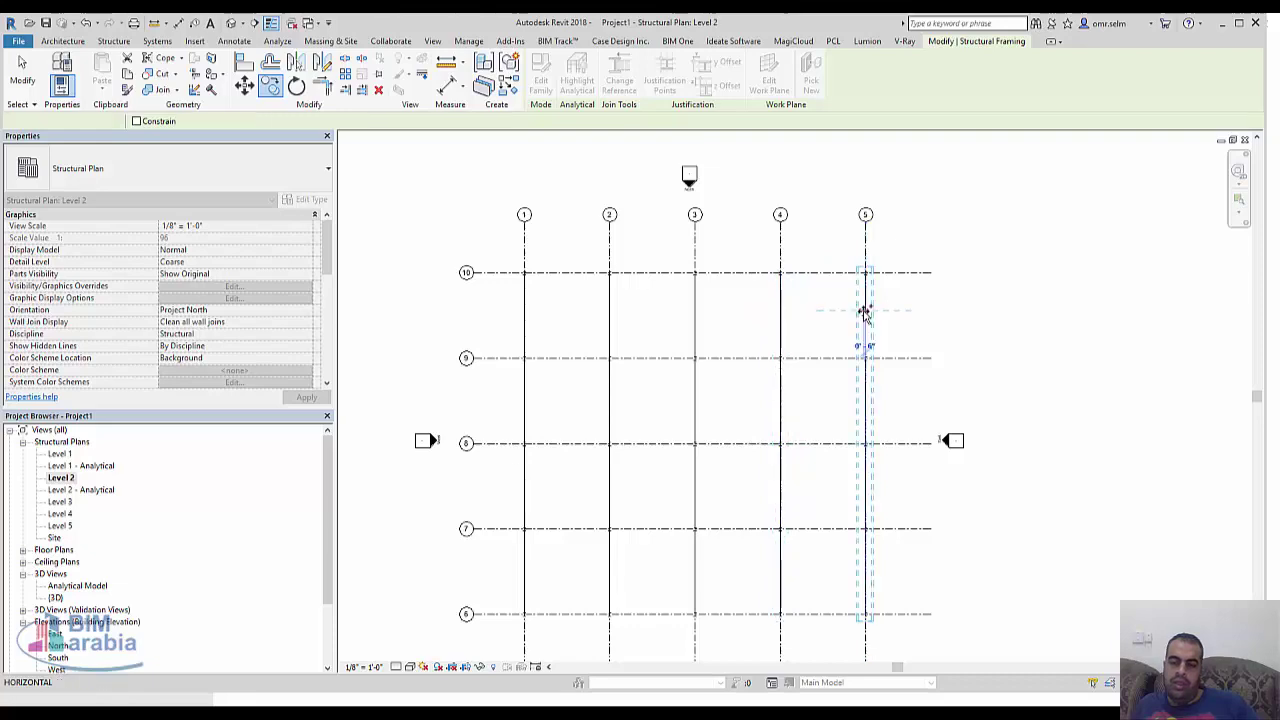
key(Escape)
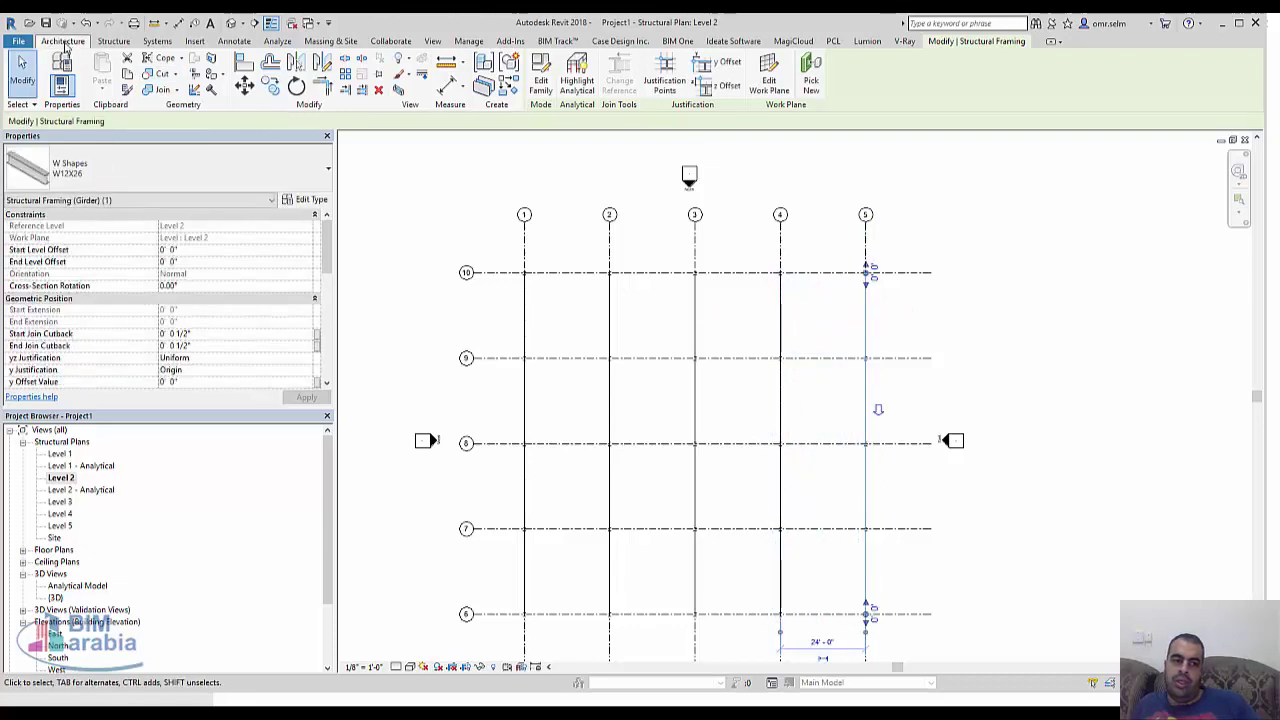
click(113, 41)
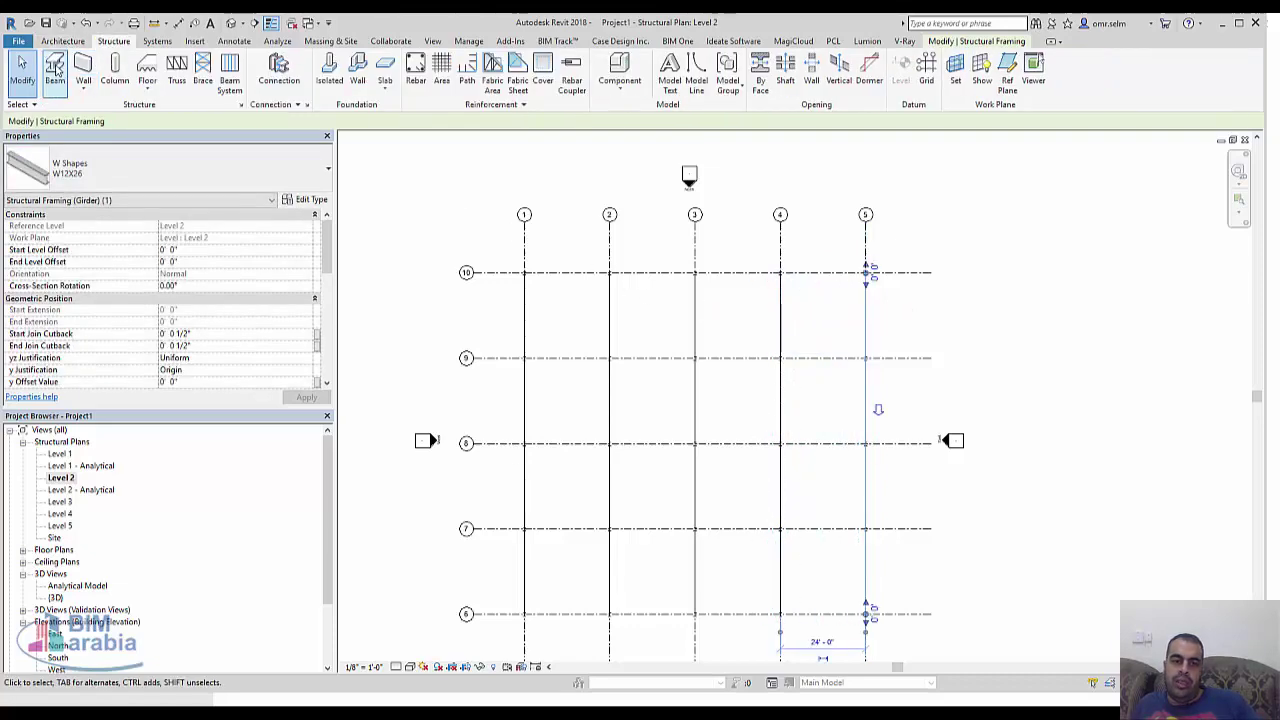
Step: Draw a W12X26 beam along grid 10 from the grid 1 column to the grid 5 column
click(55, 68)
scroll(524, 280, up, 3)
scroll(415, 292, up, 3)
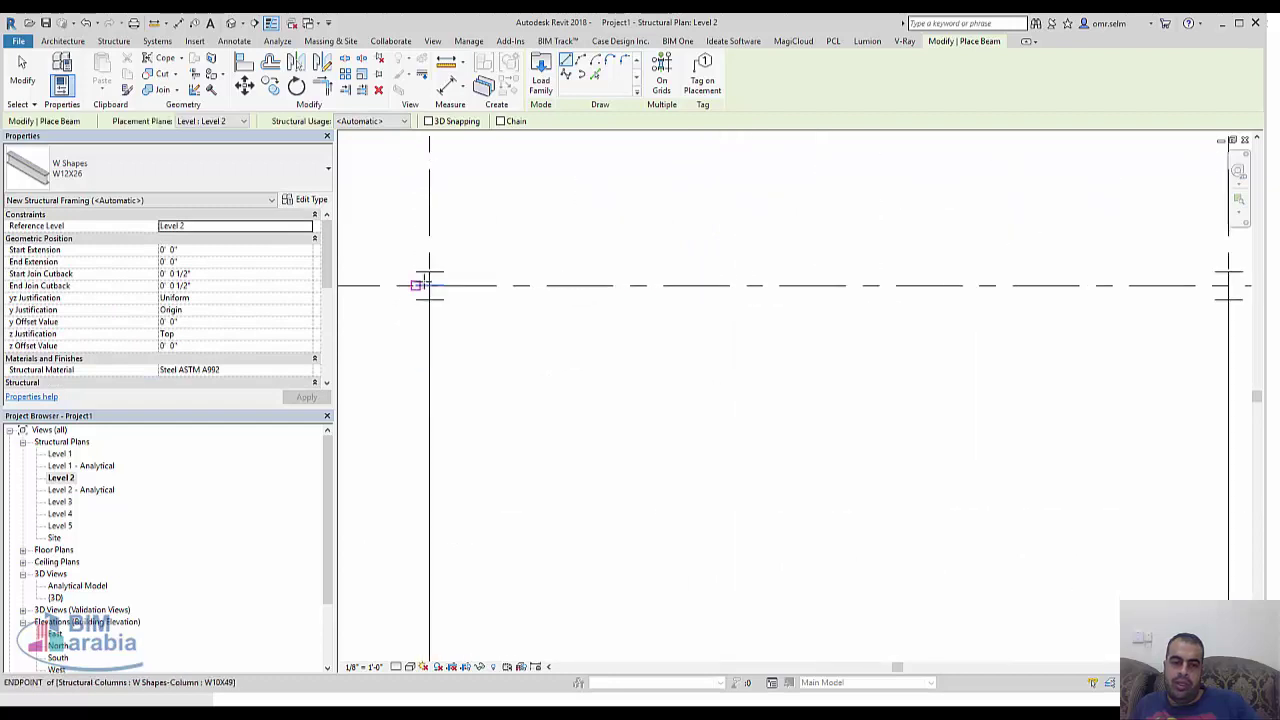
click(429, 285)
scroll(429, 285, down, 3)
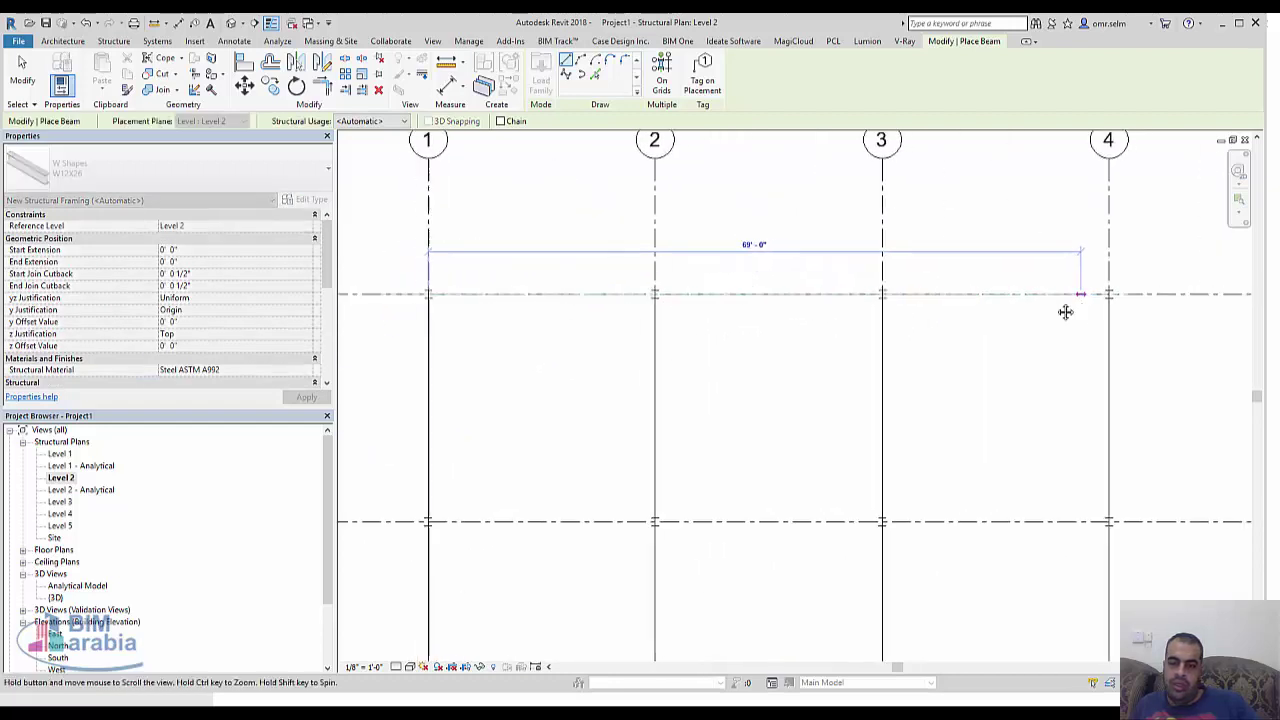
scroll(1020, 280, up, 2)
scroll(1012, 280, up, 2)
scroll(1012, 280, down, 3)
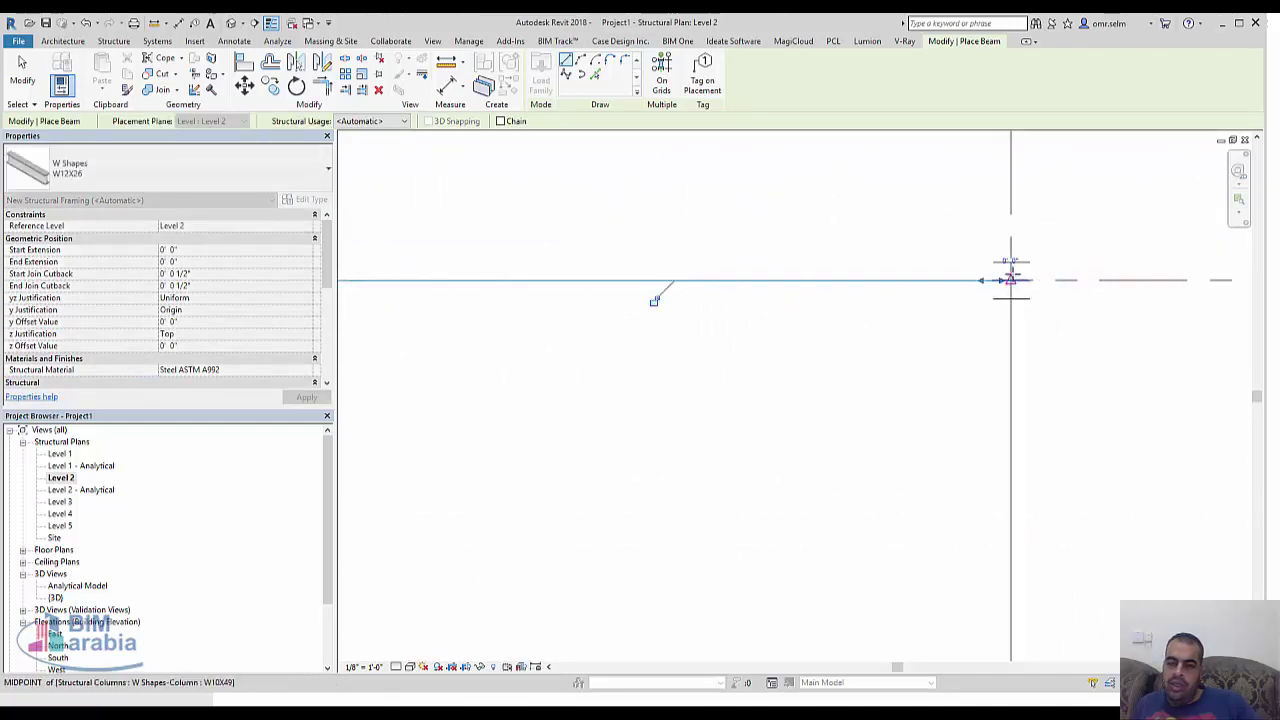
click(985, 275)
scroll(985, 275, down, 2)
key(Escape)
key(Escape)
Step: Copy the grid 10 beam onto horizontal grids 9, 8, 7 and 6
click(771, 276)
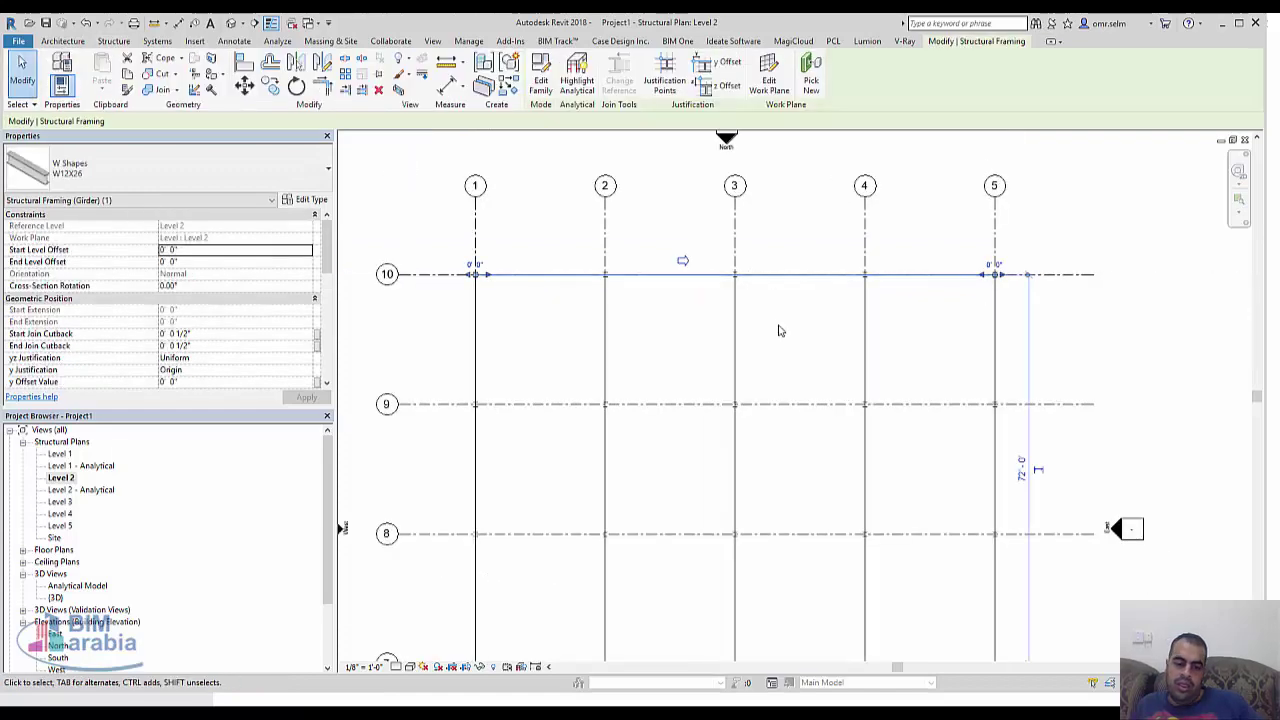
key(c)
key(c)
click(773, 275)
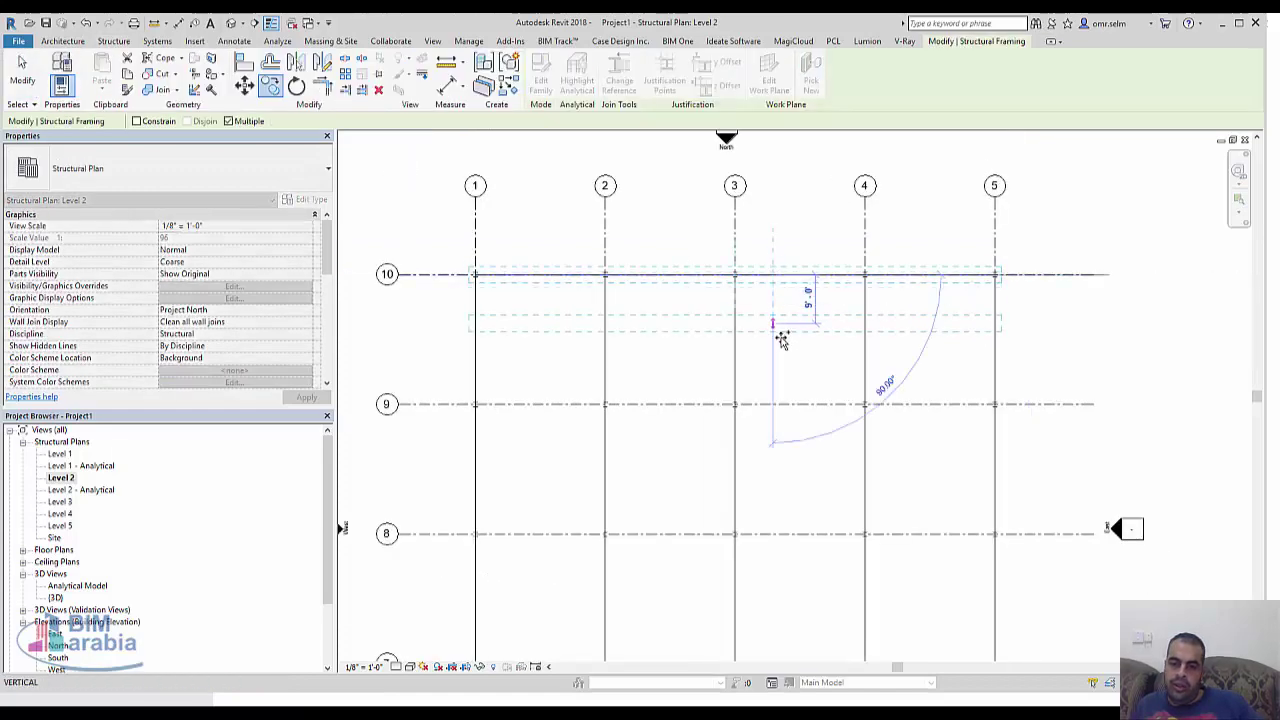
click(777, 403)
click(775, 533)
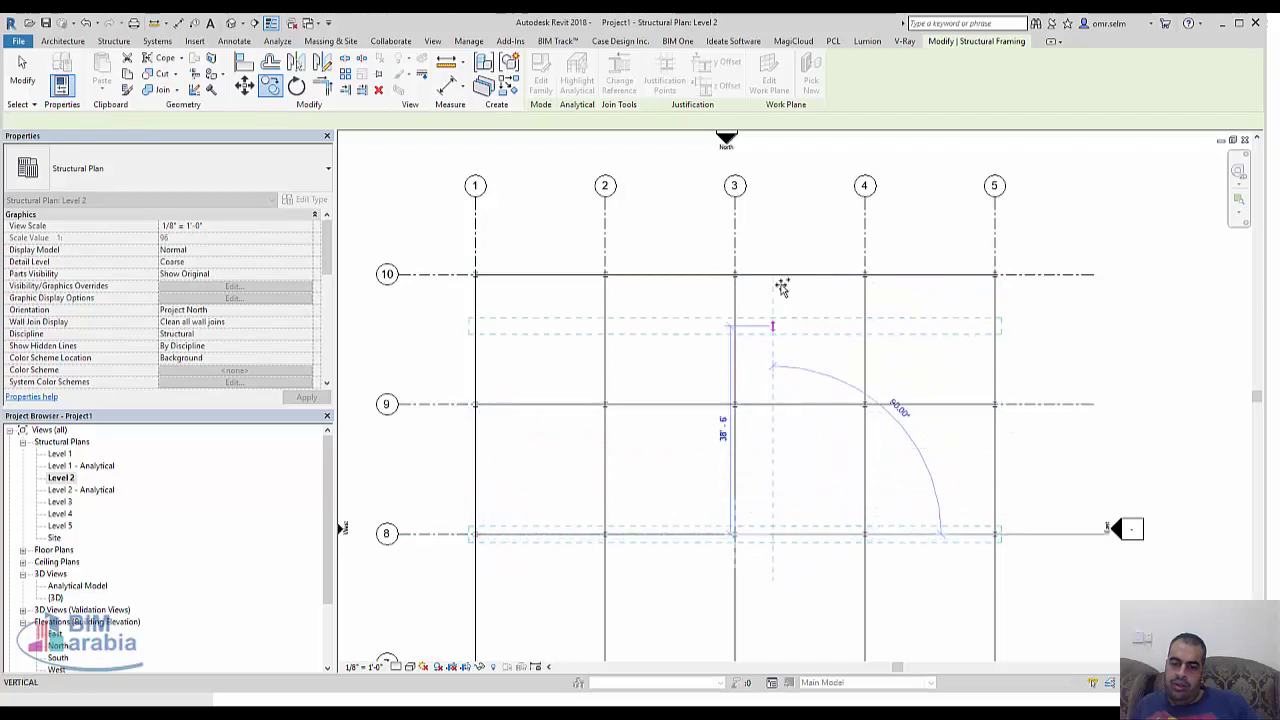
scroll(782, 287, down, 2)
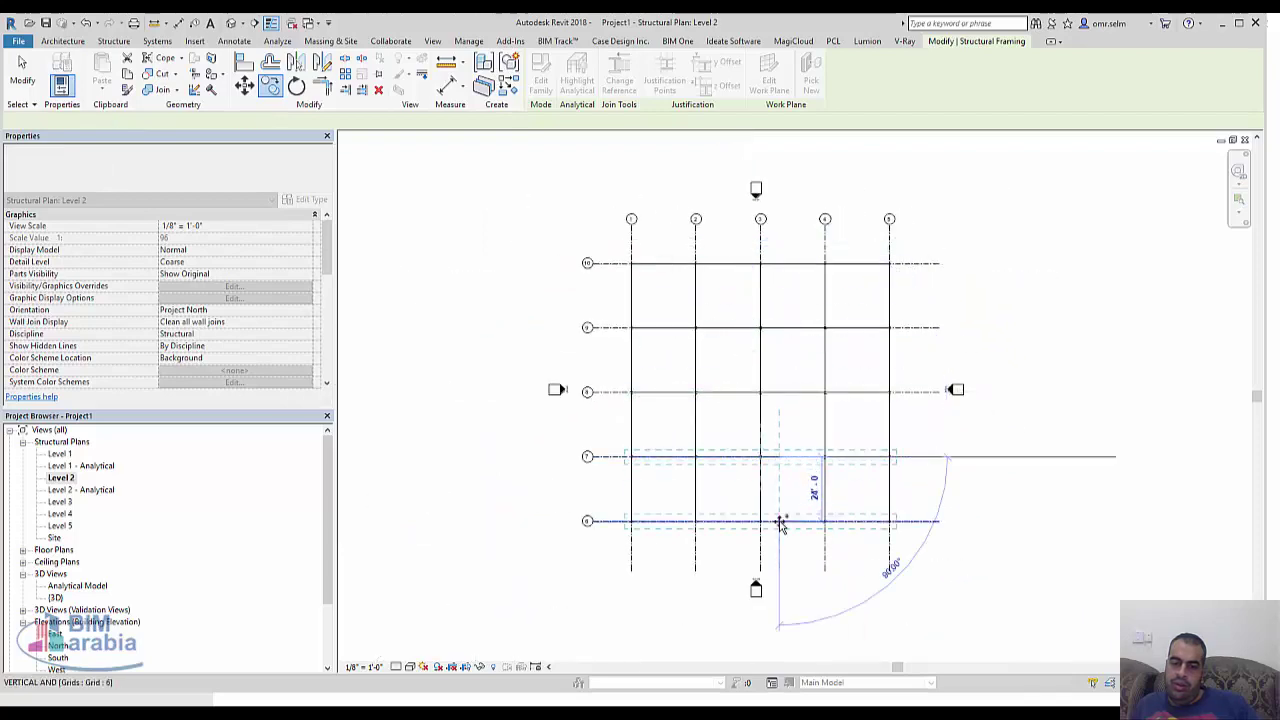
key(Escape)
key(Escape)
scroll(655, 547, up, 1)
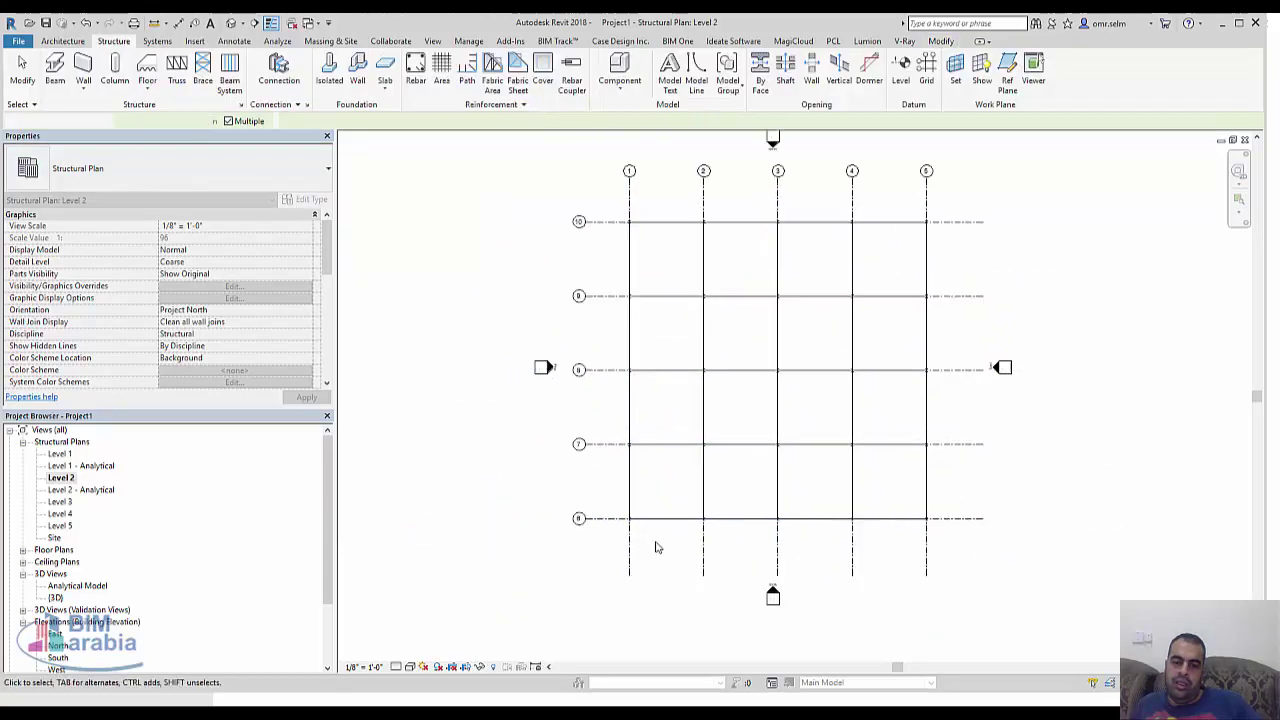
key(Escape)
scroll(660, 540, up, 3)
scroll(668, 500, down, 2)
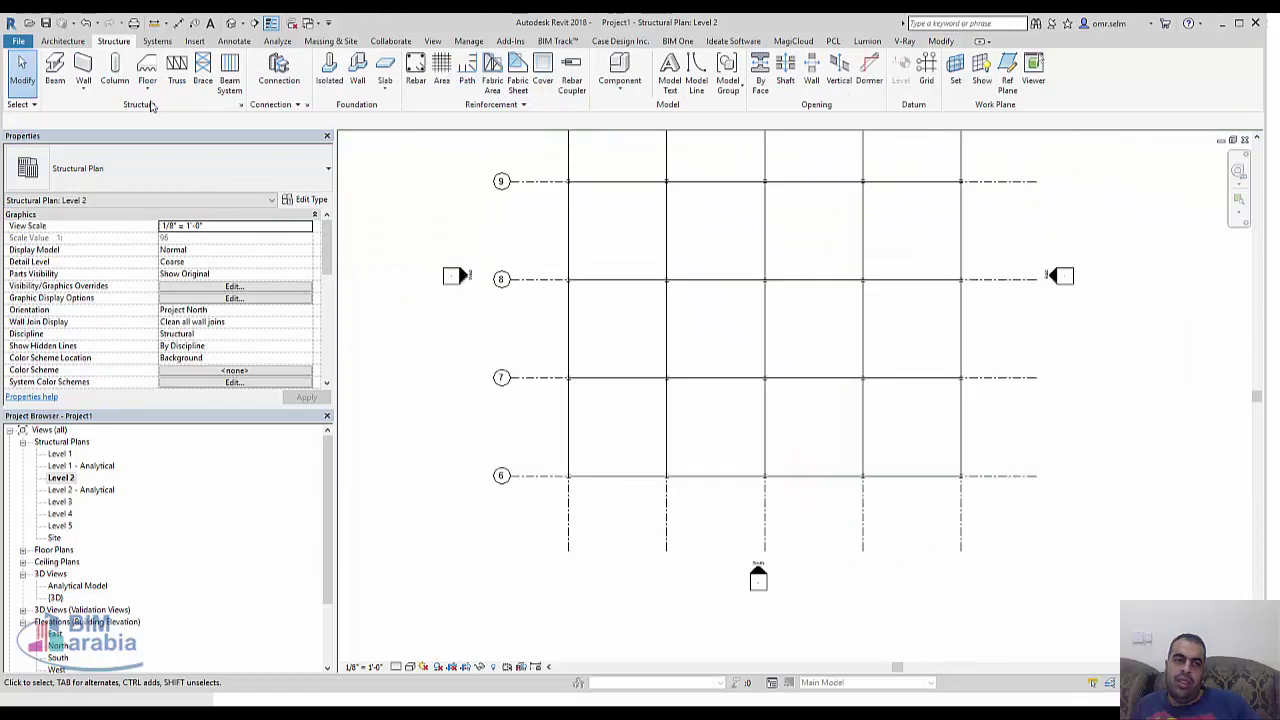
click(233, 29)
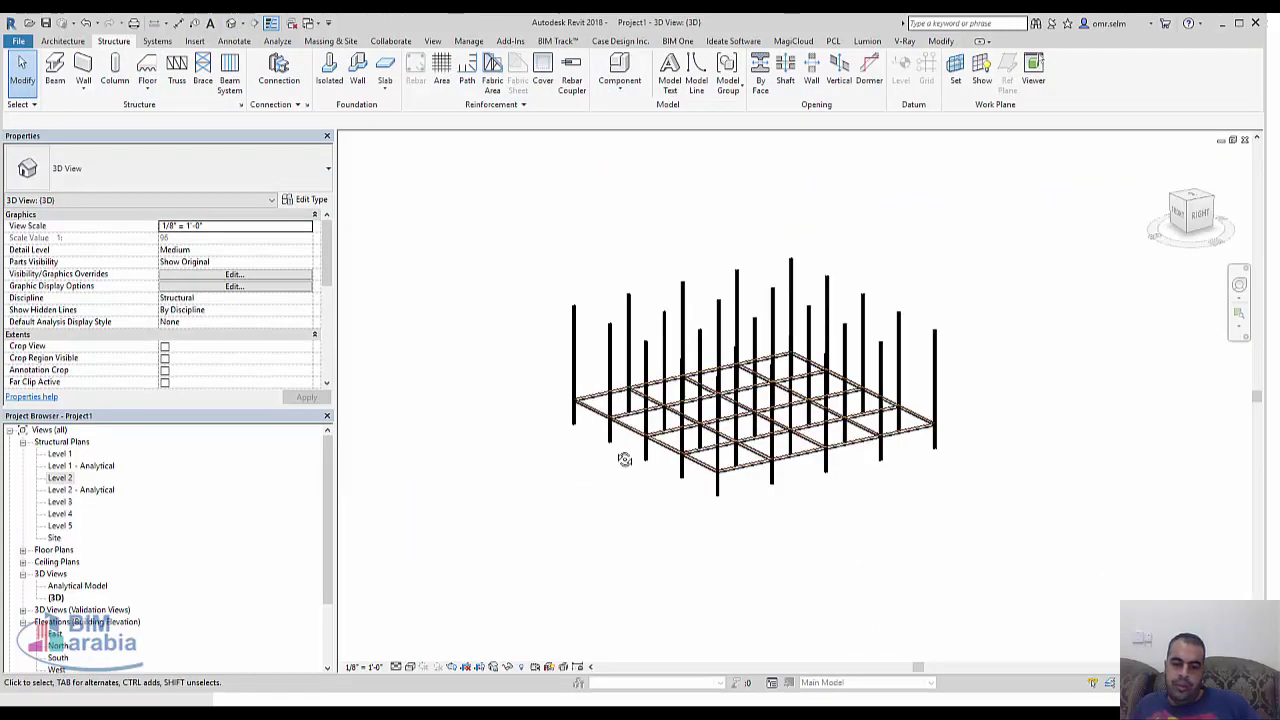
mouse_move(623, 451)
shift+middle_down()
mouse_move(651, 343)
mouse_move(641, 365)
shift+middle_up()
drag(490, 373, 1043, 491)
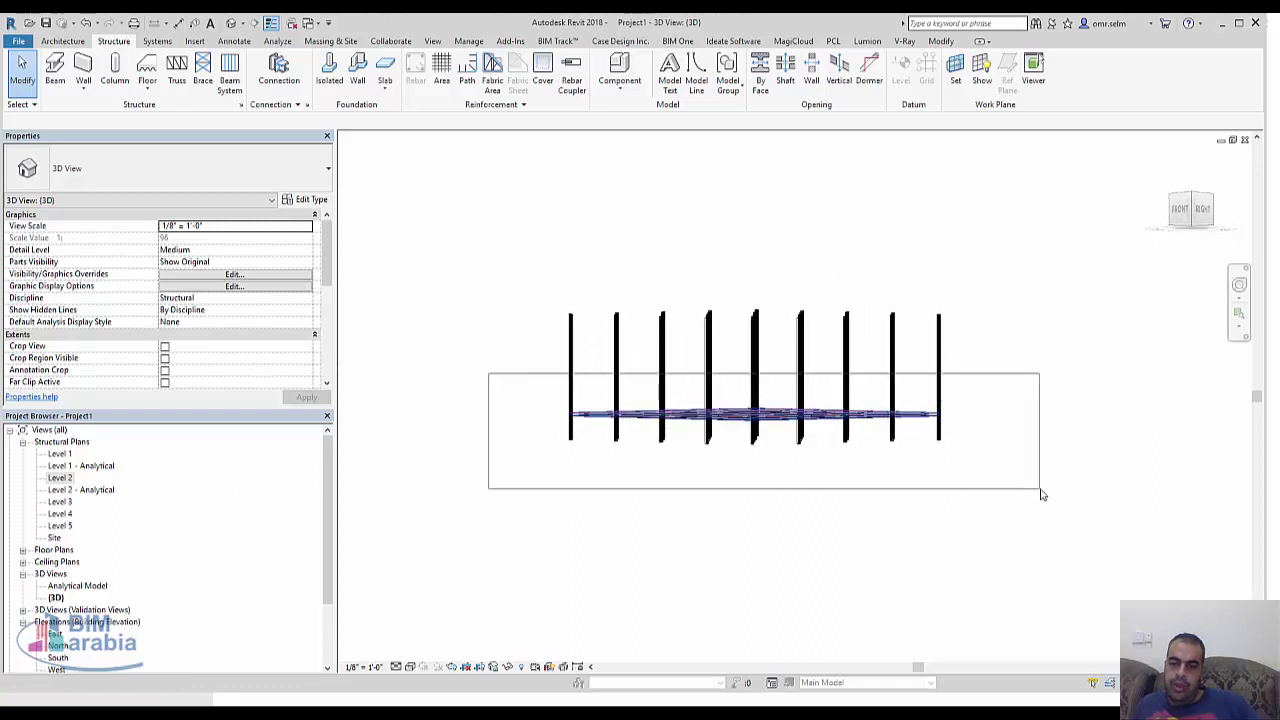
key(ctrl+Tab)
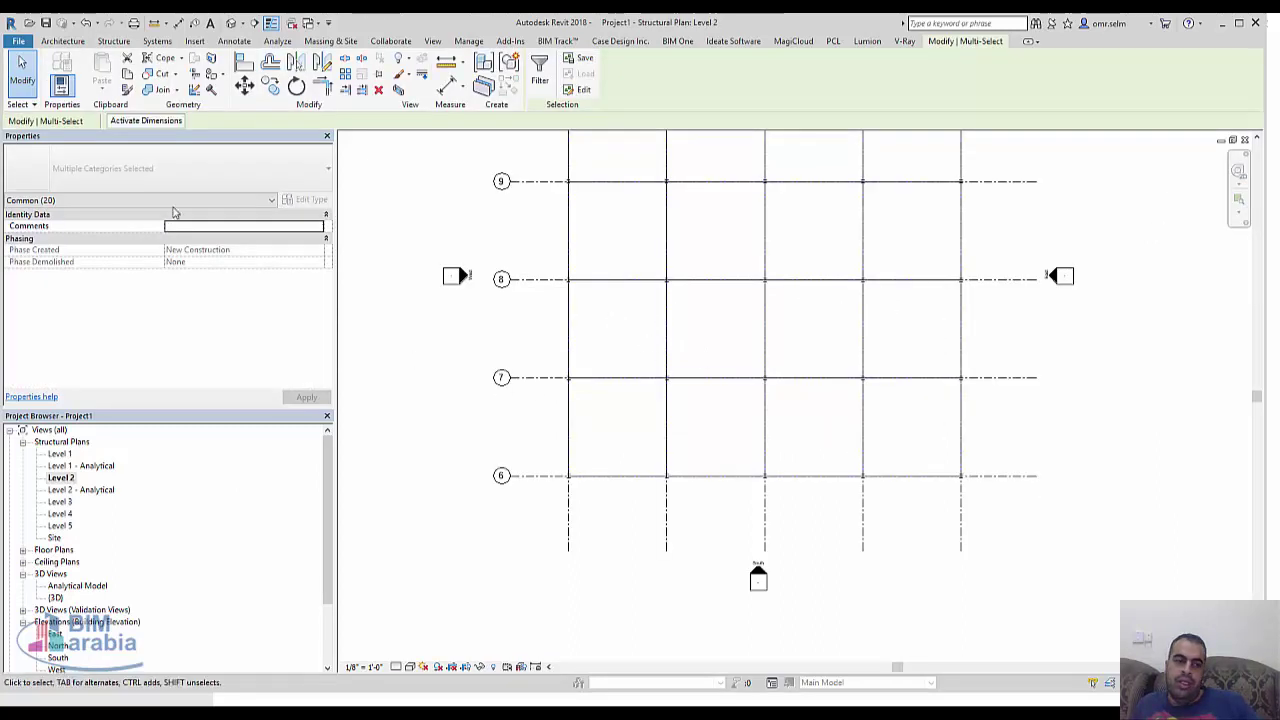
Step: Copy the Level 2 framing and paste it aligned onto Levels 3, 4 and 5
click(128, 76)
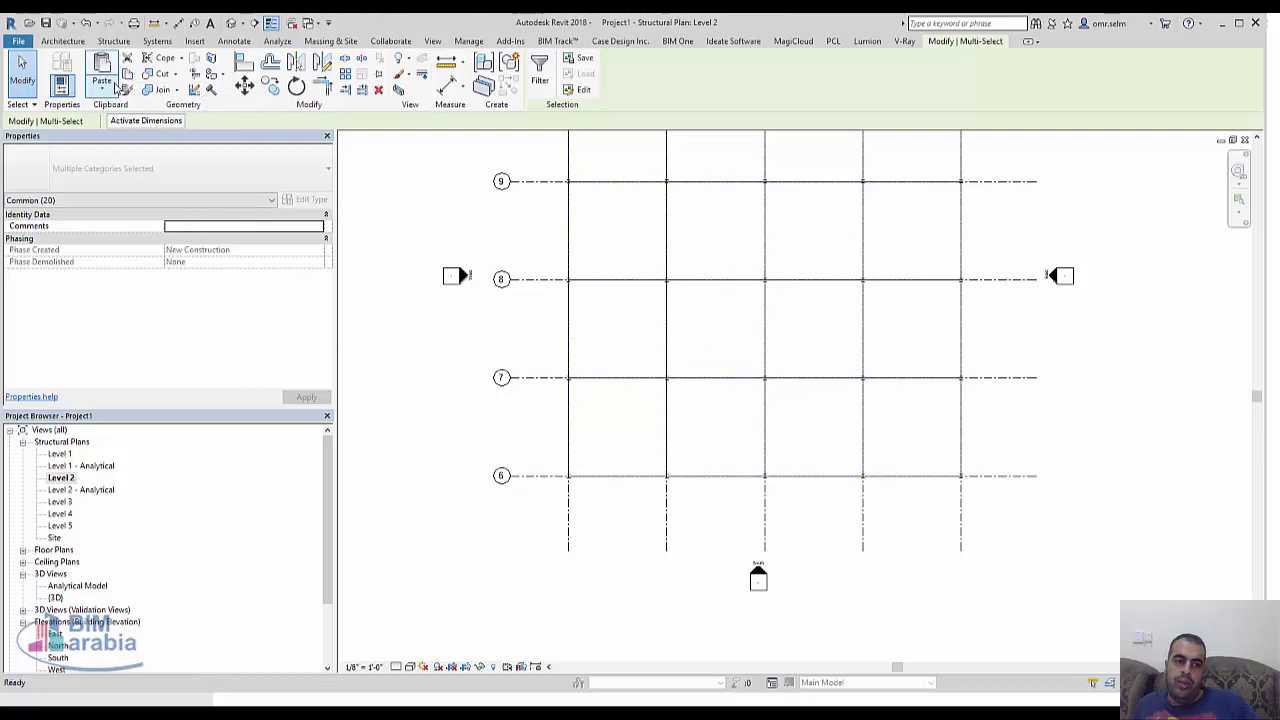
click(102, 90)
click(140, 139)
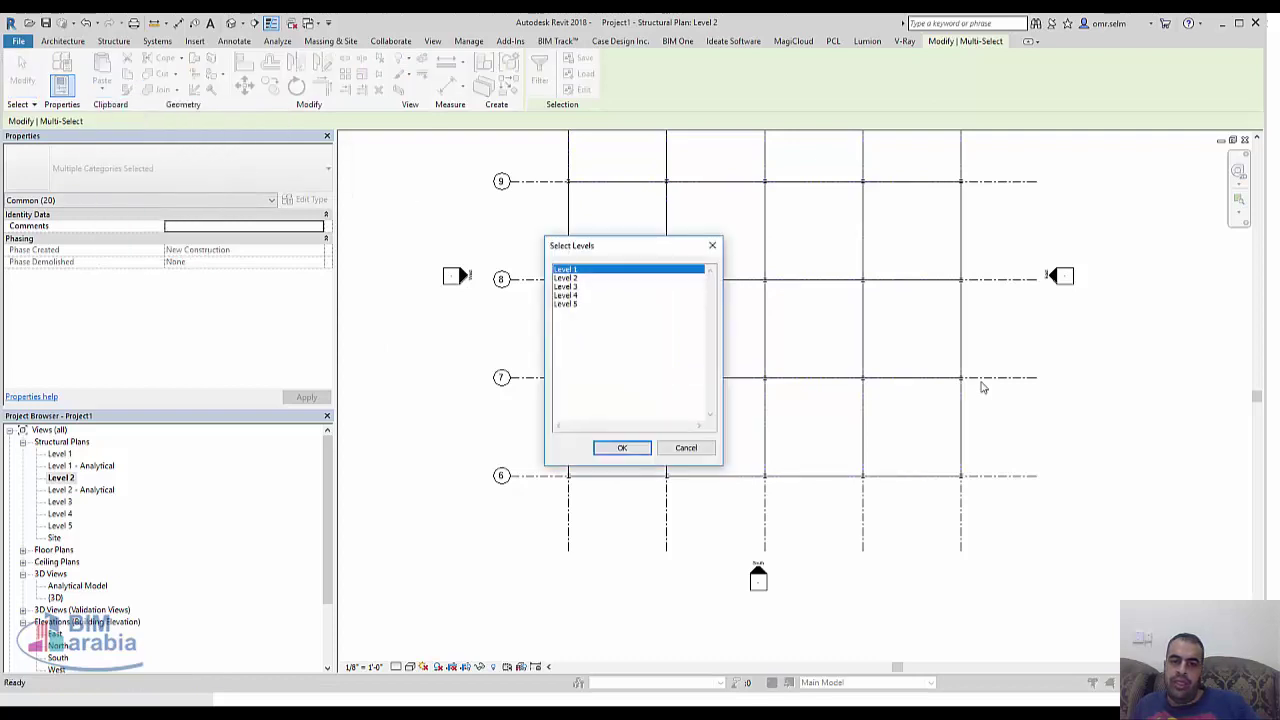
click(578, 287)
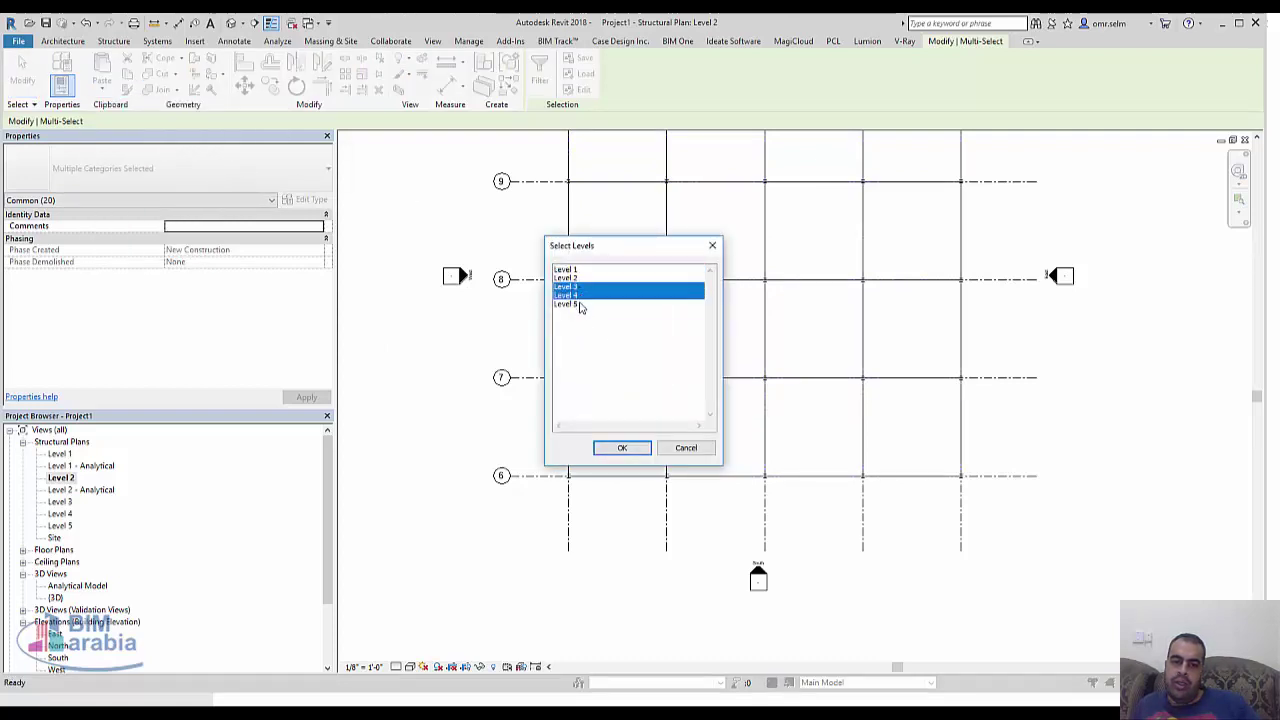
click(622, 449)
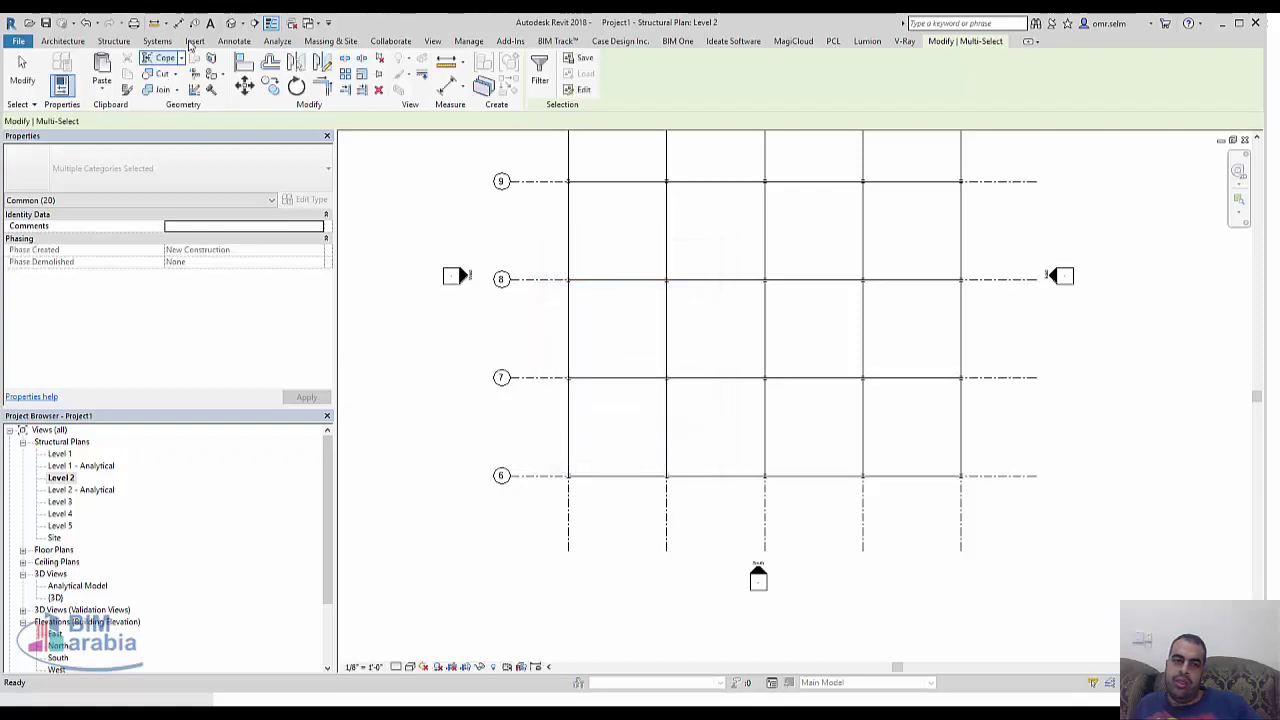
click(231, 23)
Step: Review the full frame in the 3D and Analytical Model views, then open Level 1 - Analytical
mouse_move(605, 283)
shift+middle_down()
mouse_move(766, 446)
mouse_move(797, 514)
mouse_move(863, 503)
mouse_move(820, 478)
shift+middle_up()
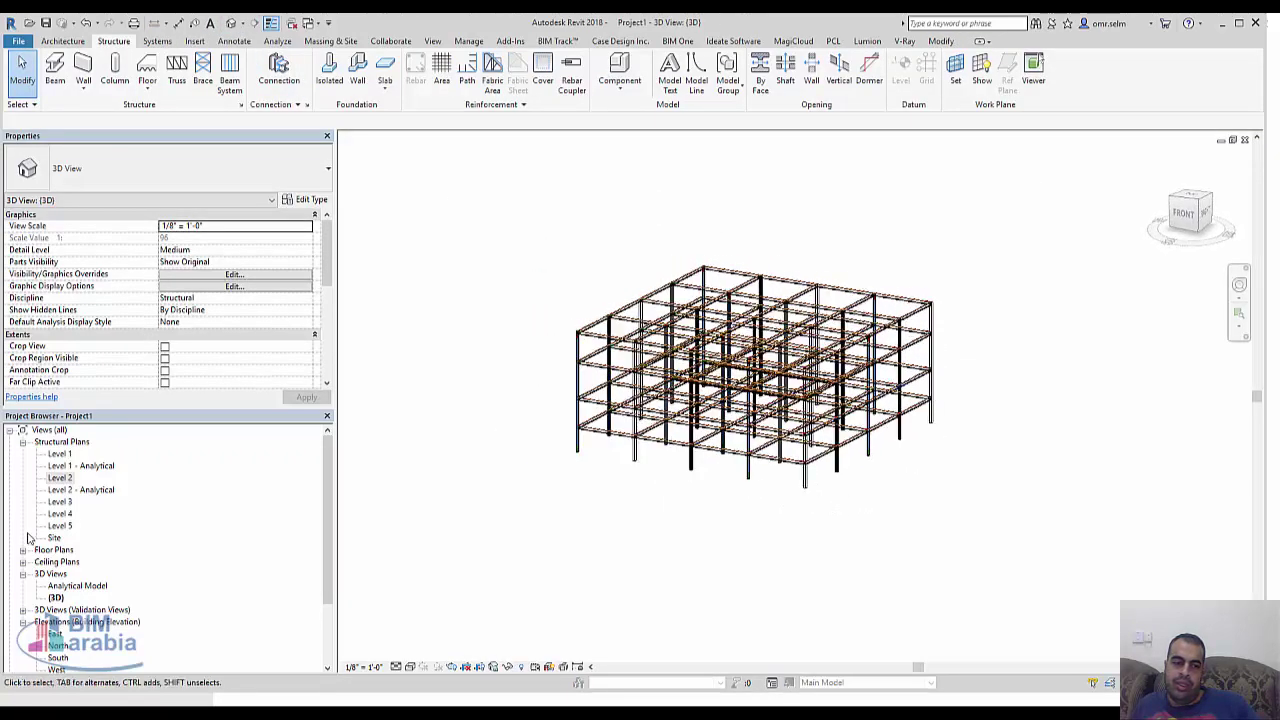
double_click(76, 586)
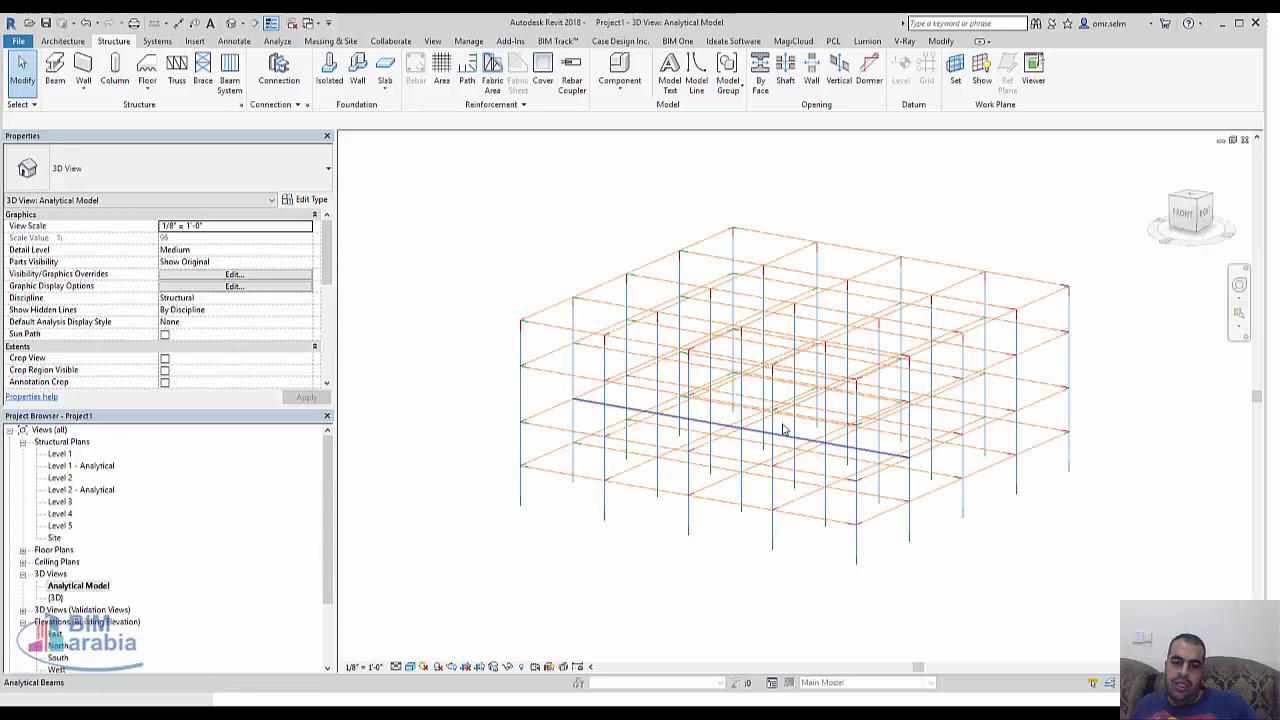
mouse_move(703, 440)
shift+middle_down()
mouse_move(862, 449)
mouse_move(857, 486)
mouse_move(880, 476)
shift+middle_up()
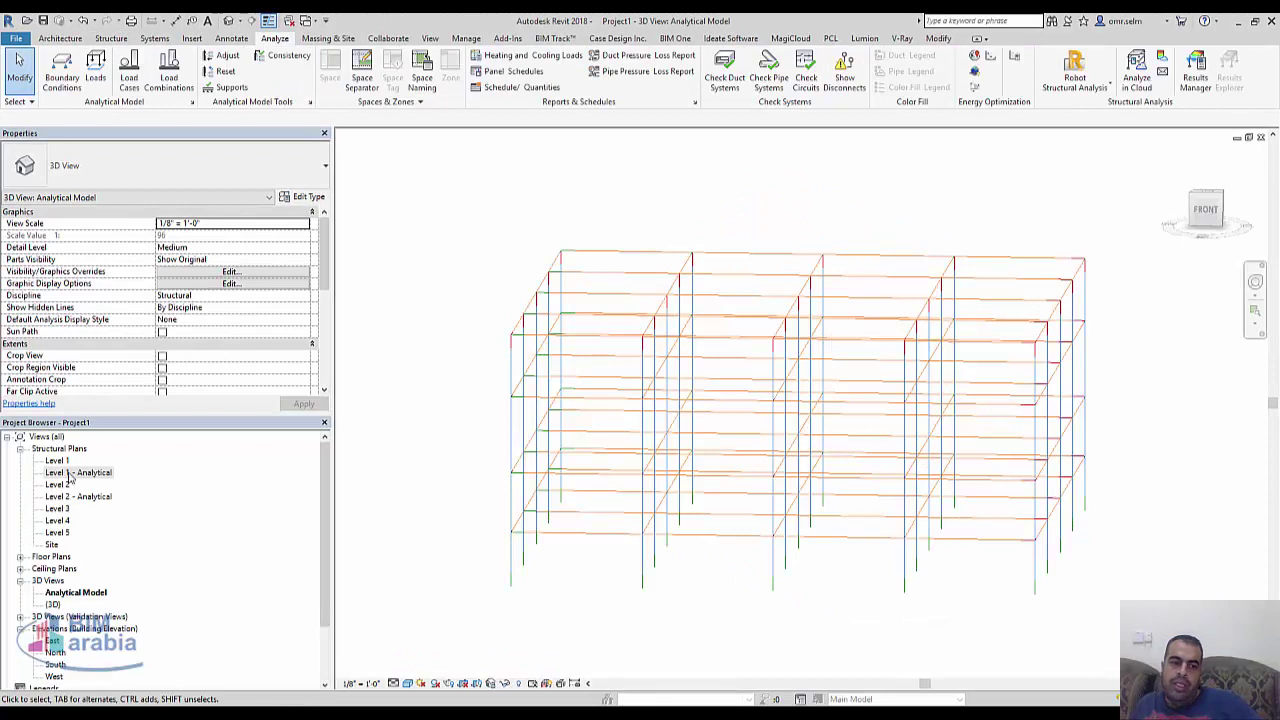
double_click(70, 474)
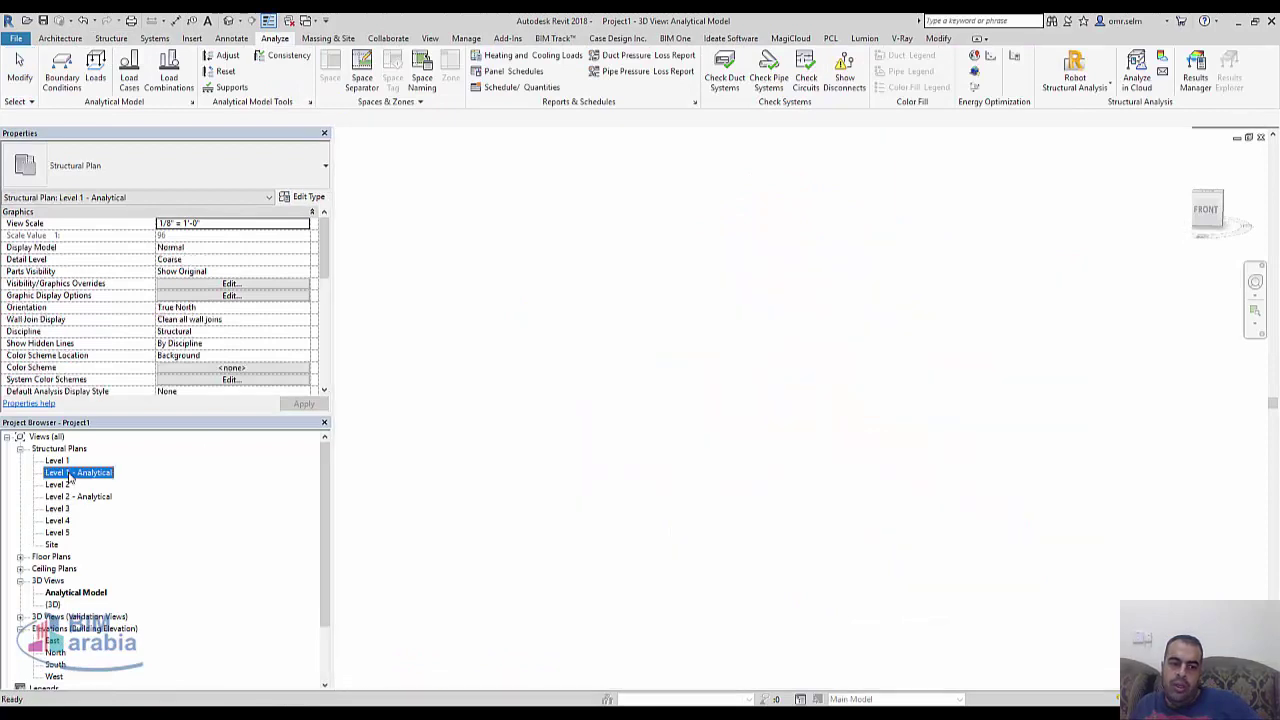
Step: Start the structural Loads tool with the placement plane set to Level 5
click(92, 82)
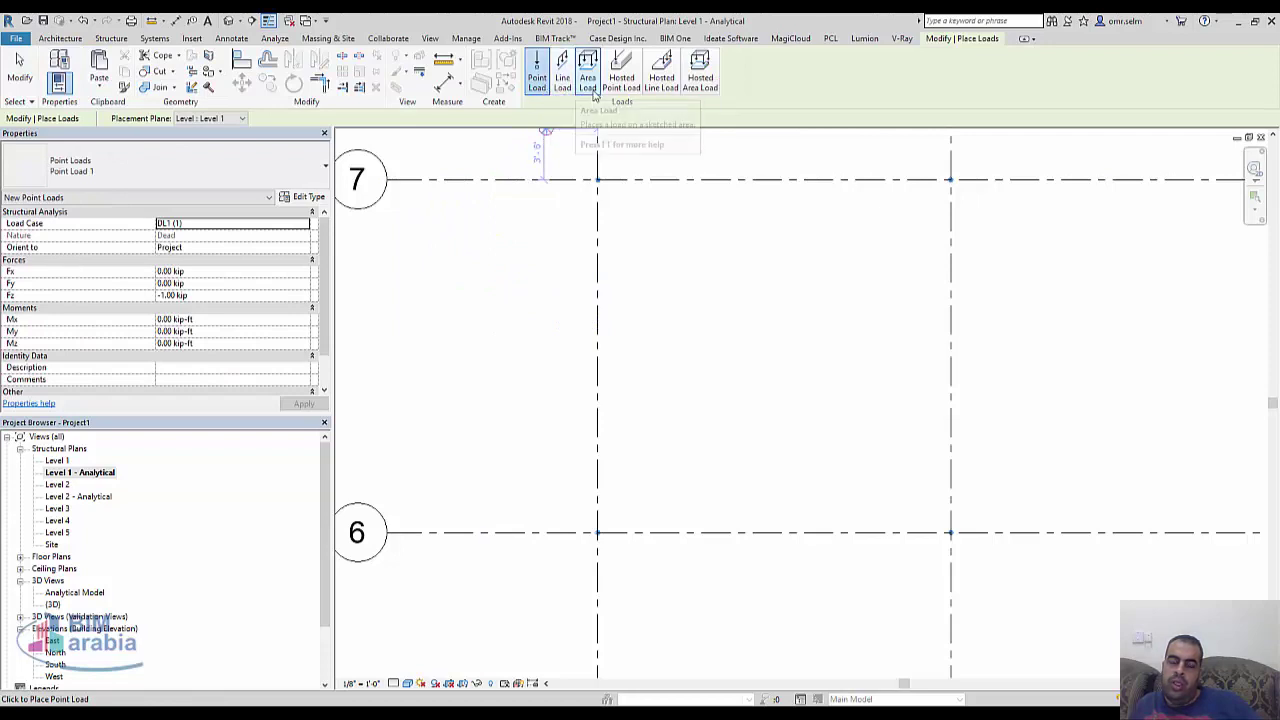
click(228, 119)
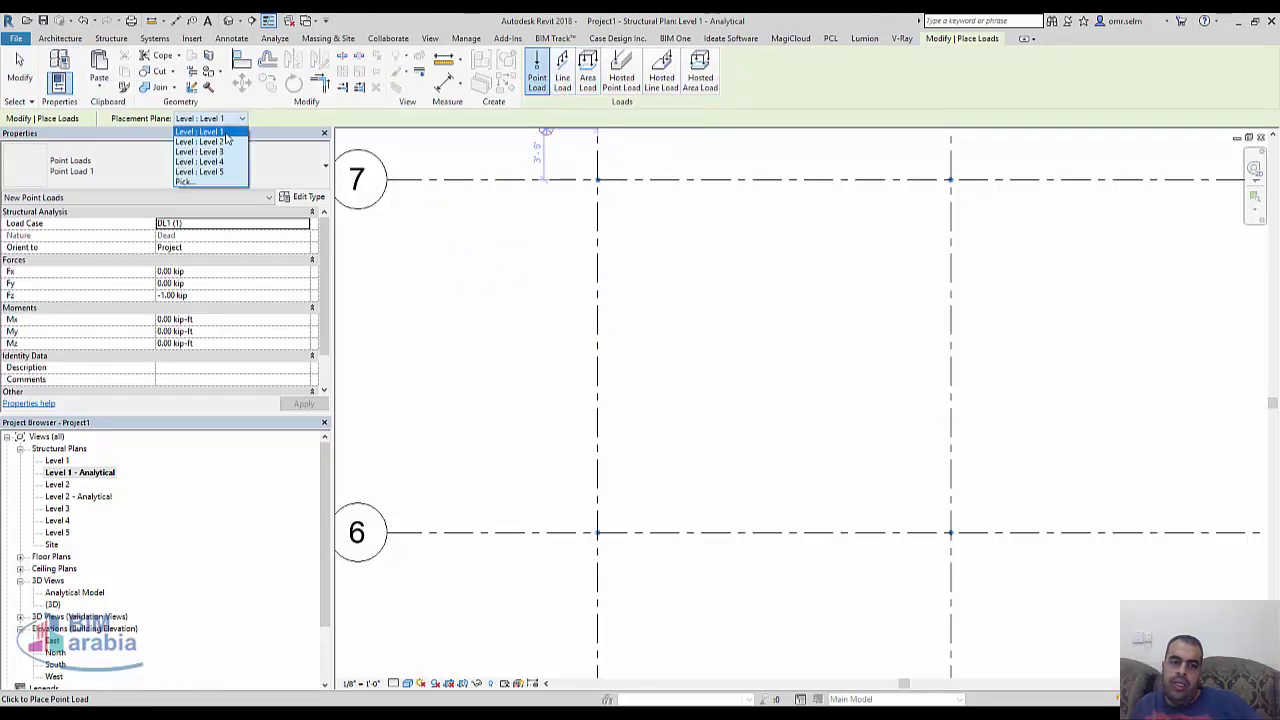
click(205, 171)
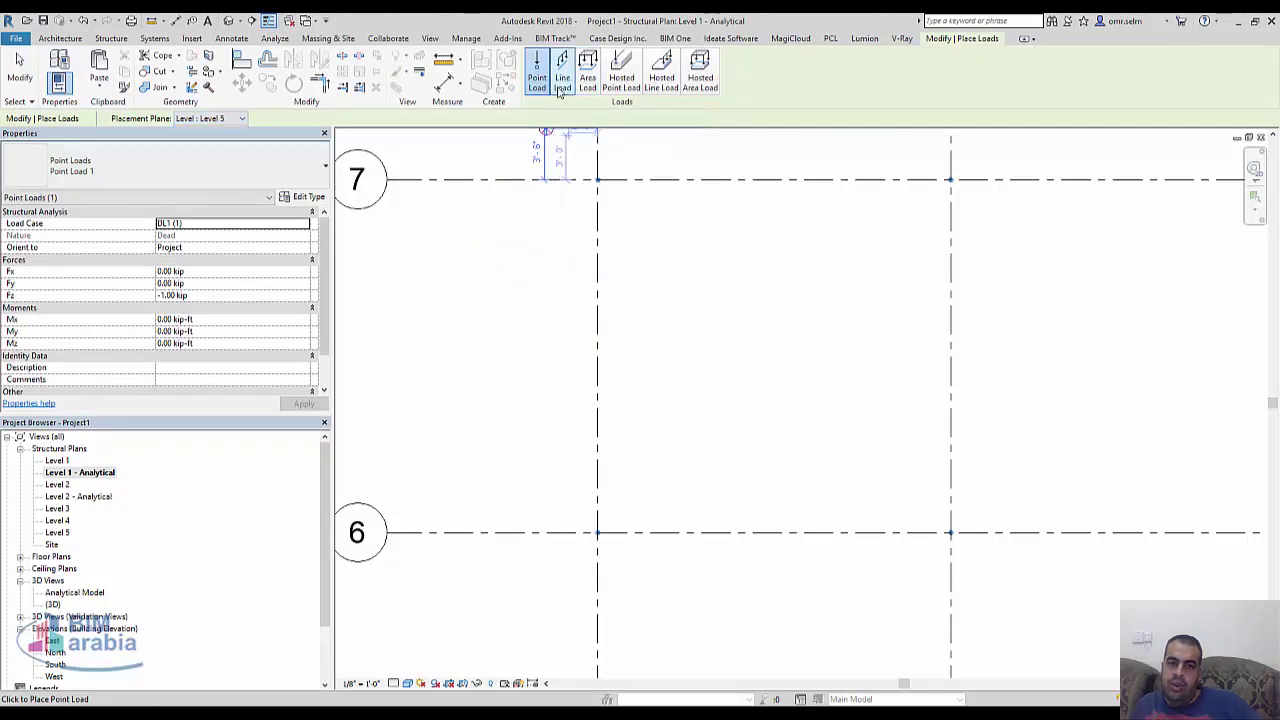
scroll(598, 532, up, 2)
scroll(591, 500, up, 2)
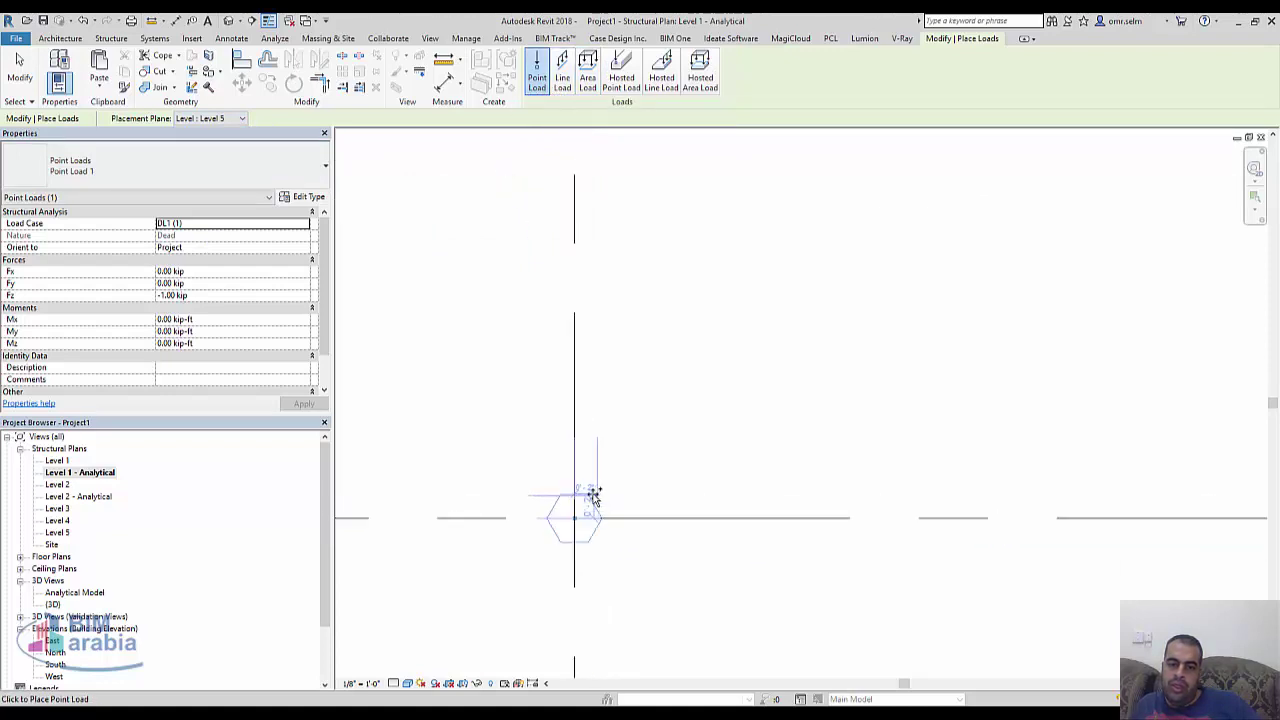
scroll(550, 545, up, 3)
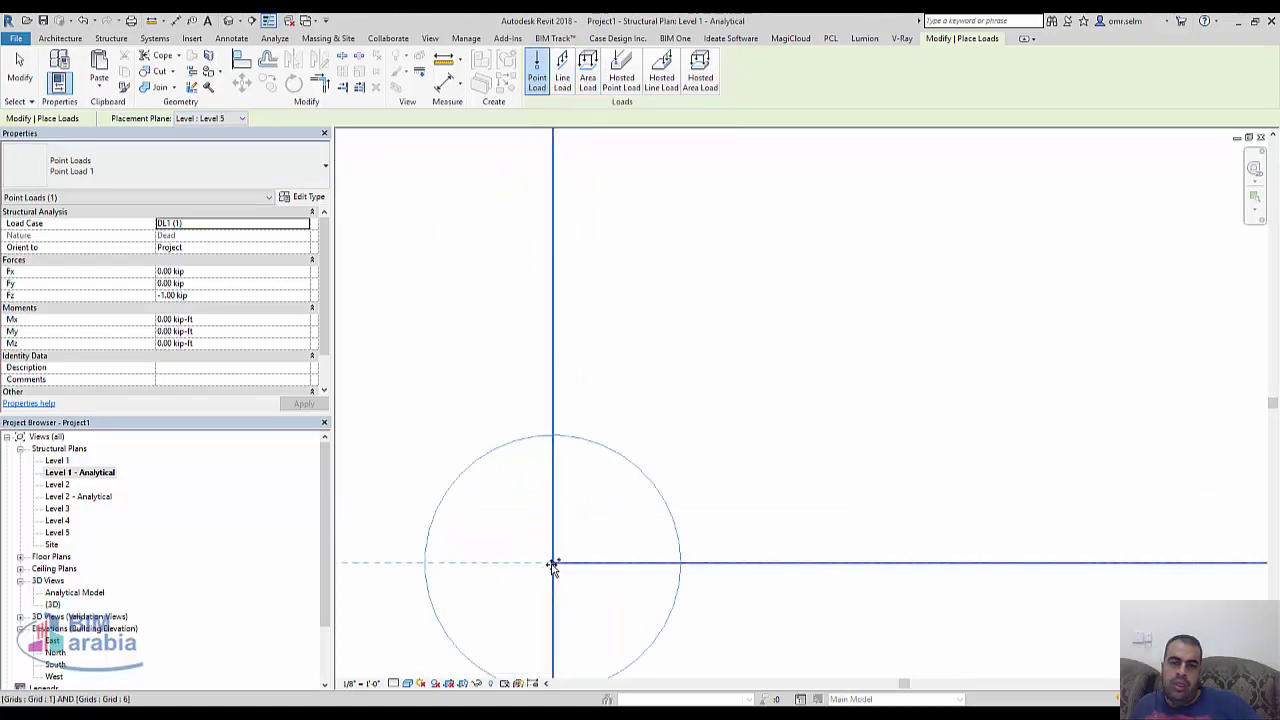
Step: Switch to Line Load, then cancel and exit the load tool
click(562, 78)
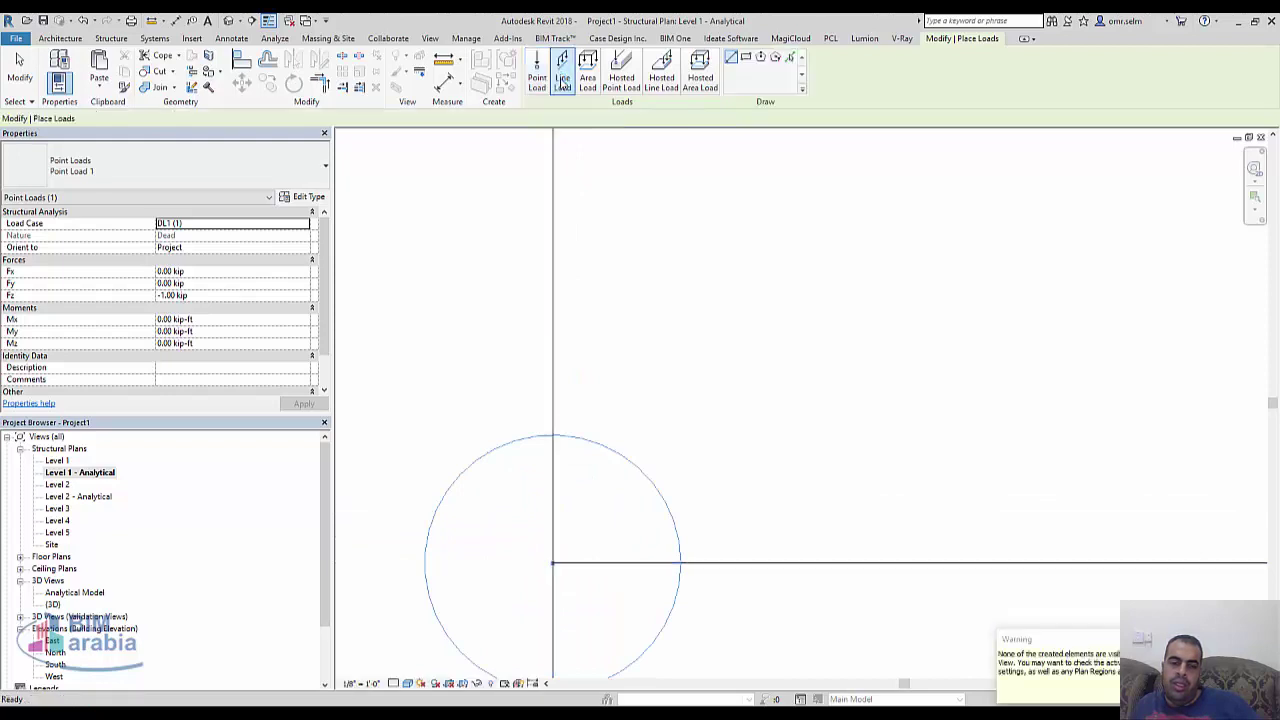
scroll(649, 546, down, 1)
scroll(637, 537, down, 2)
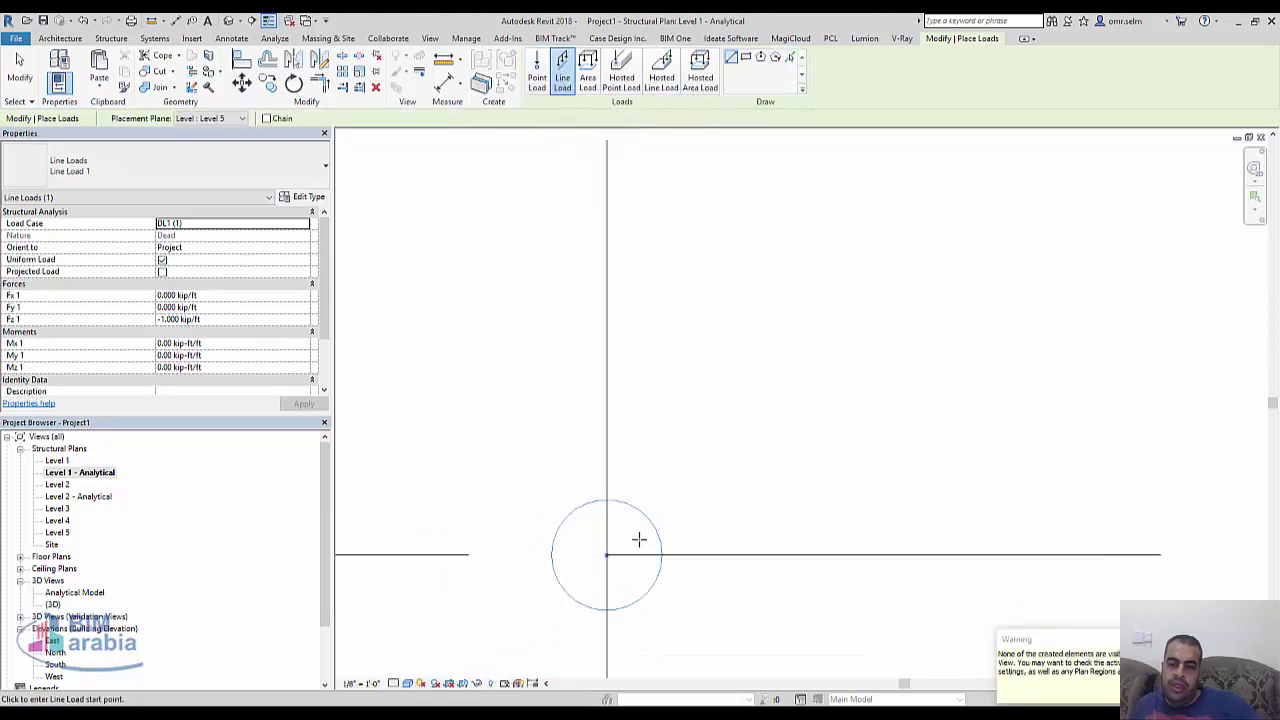
scroll(638, 540, down, 2)
key(Escape)
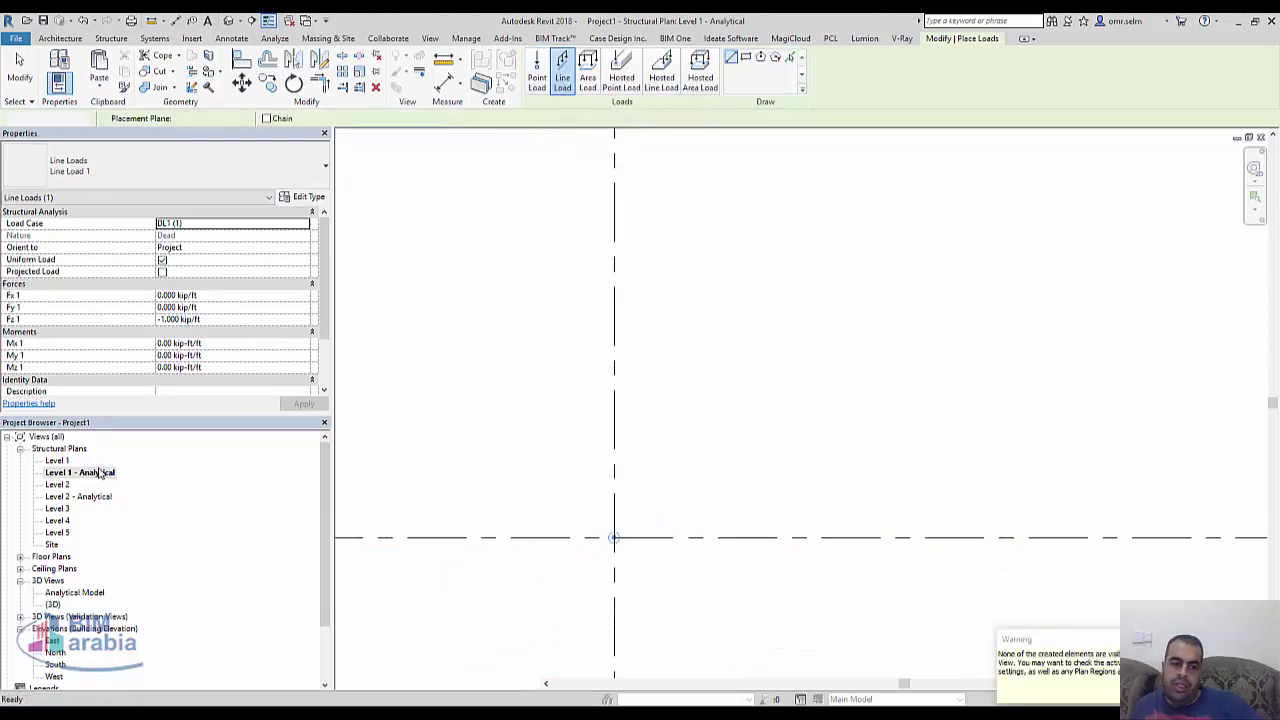
key(Escape)
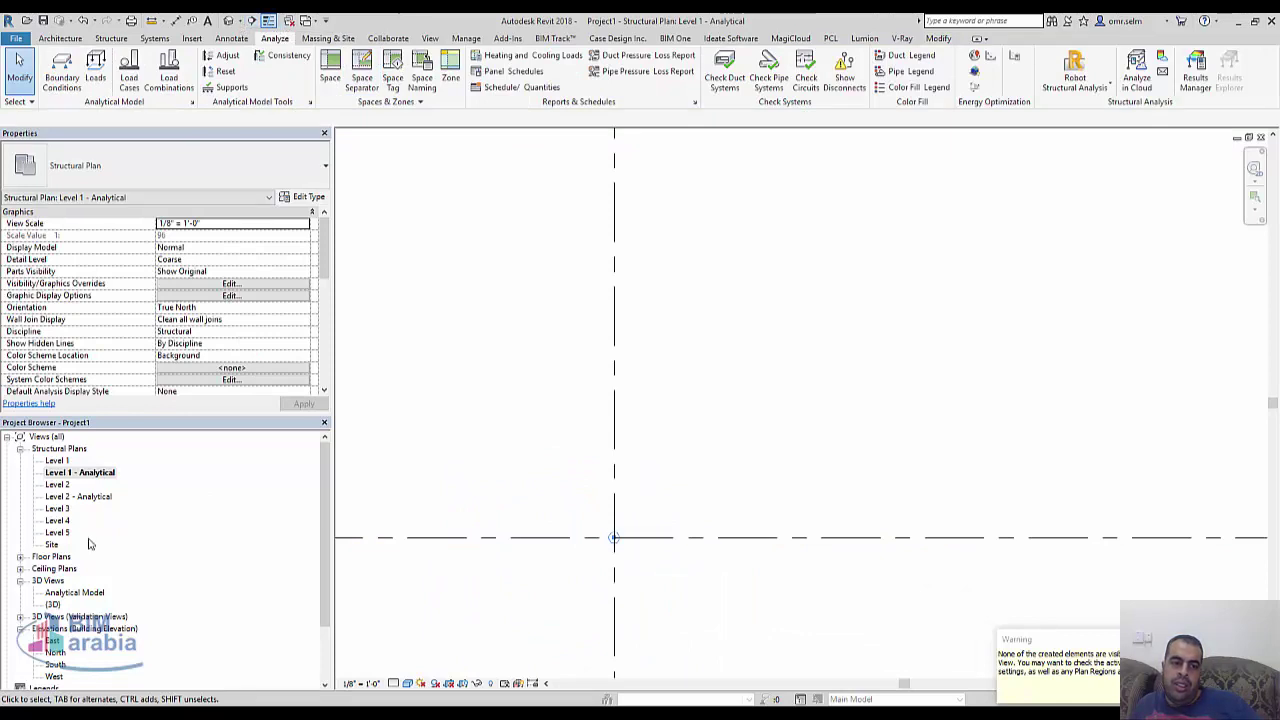
Step: Open the Level 2 - Analytical plan and review the defined load cases
double_click(80, 496)
scroll(507, 444, down, 2)
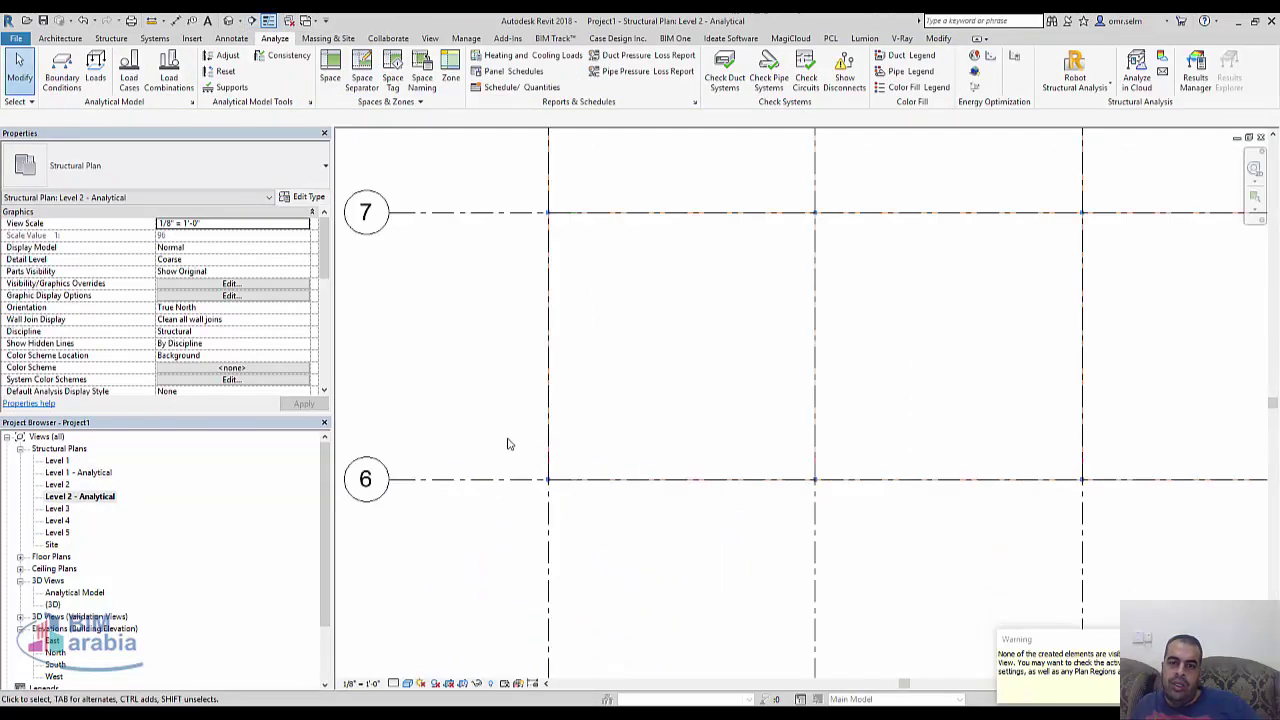
click(125, 85)
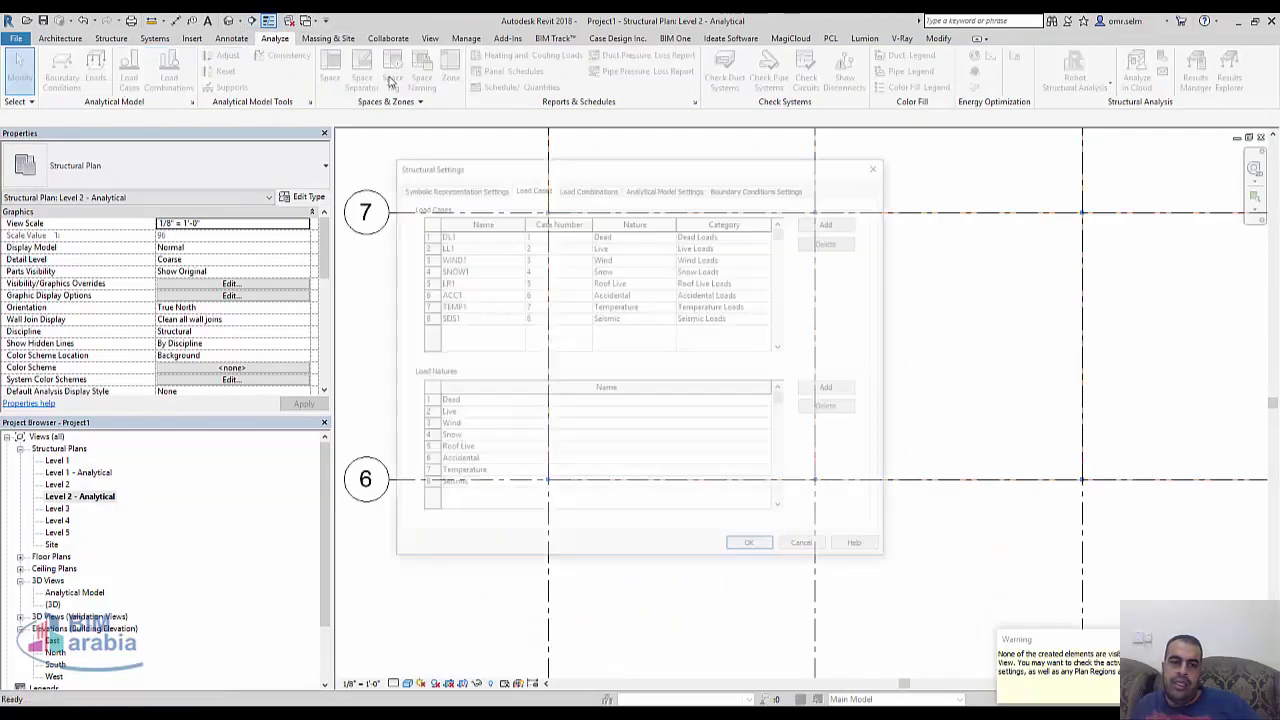
key(Escape)
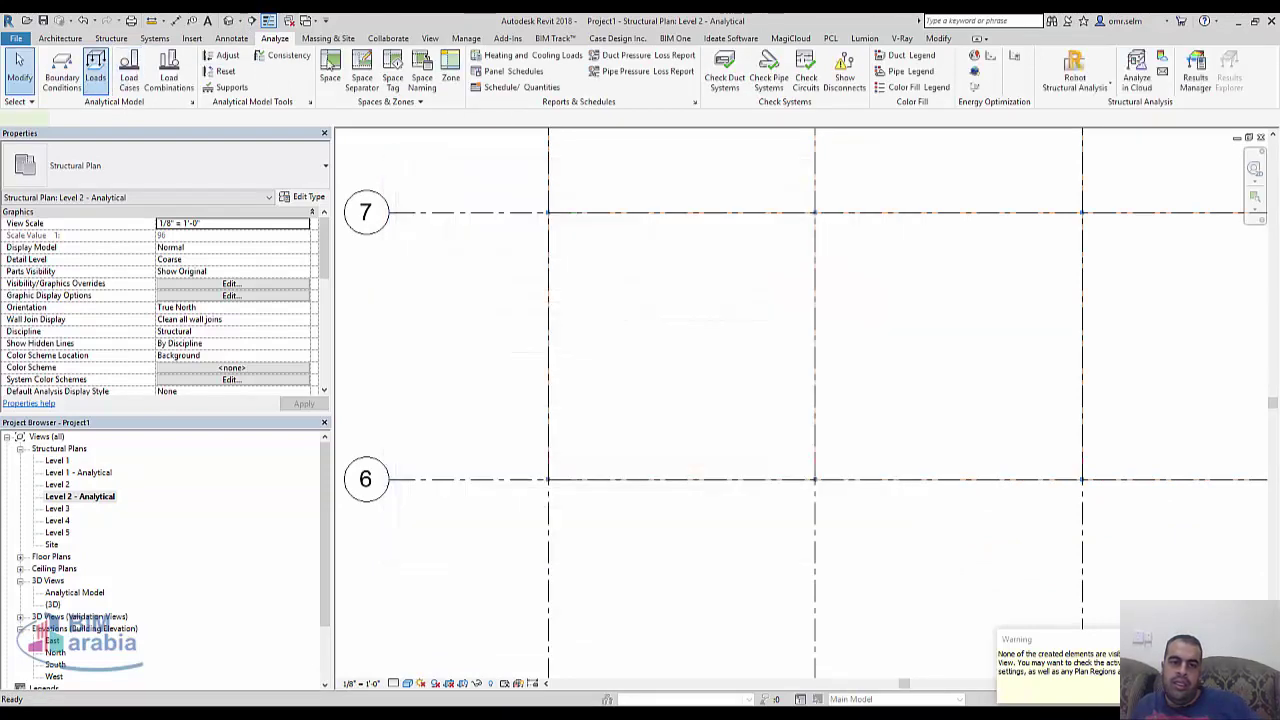
Step: Begin a line load with its start point on grid 6 at grid 1
click(95, 75)
click(563, 80)
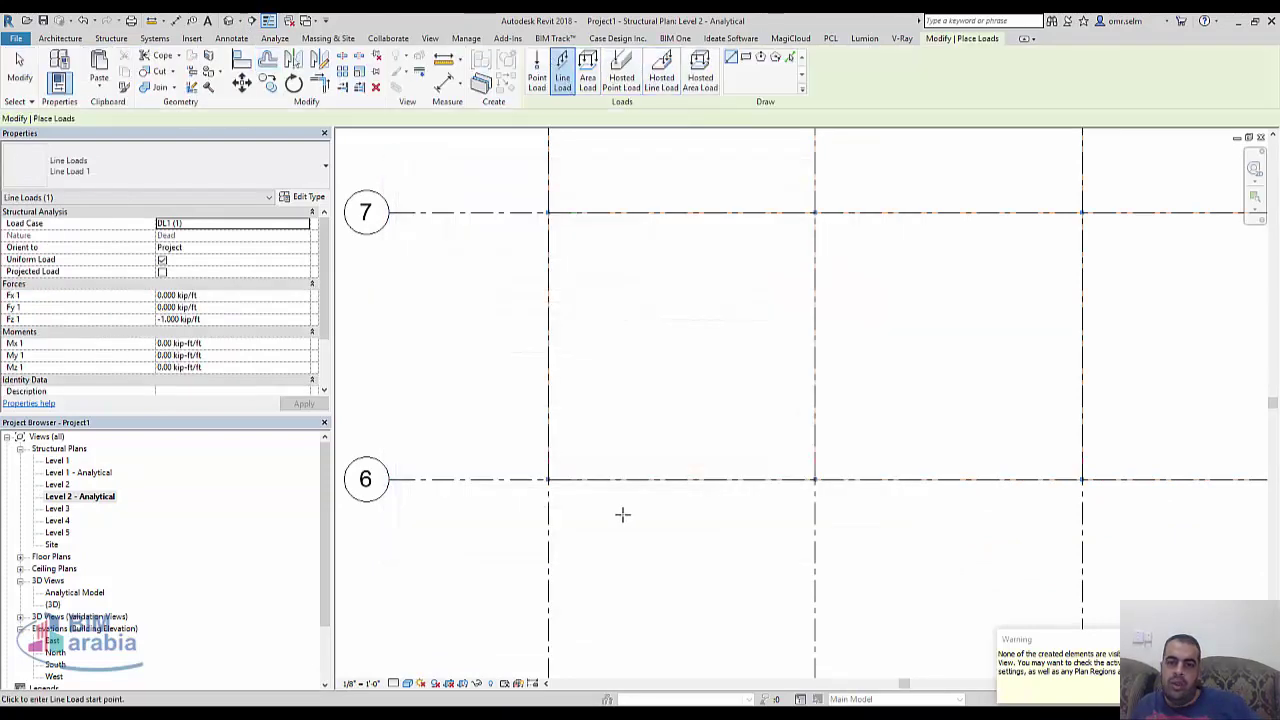
click(548, 480)
scroll(850, 500, down, 3)
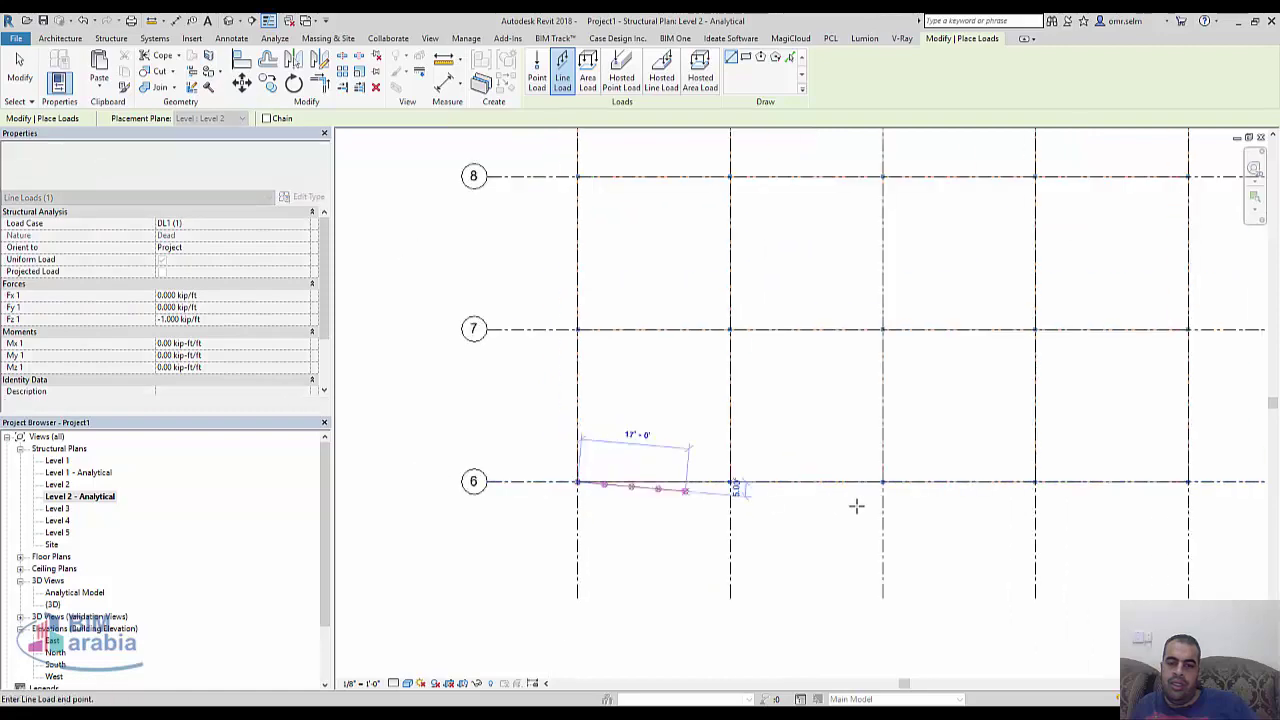